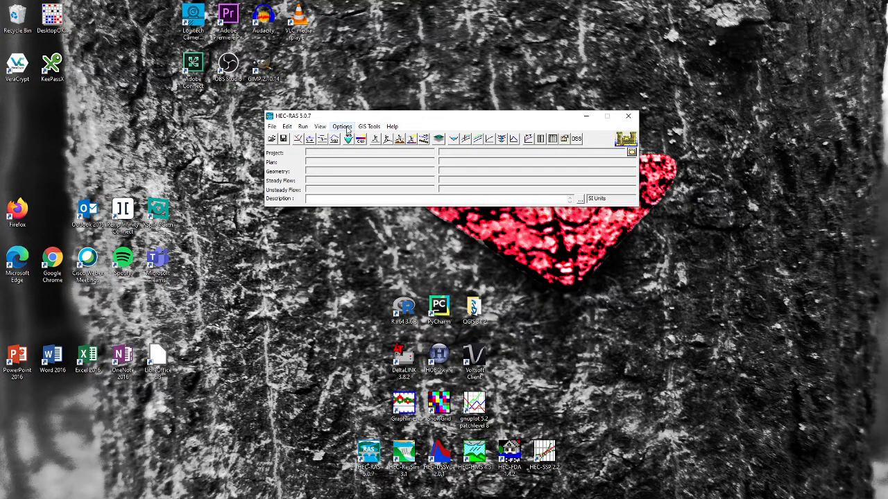
Set the default project folder to the Task 1 folder inside Hec-Ras Modelling
{"action": "left_click", "coordinate": [343, 127]}
{"action": "mouse_move", "coordinate": [353, 141]}
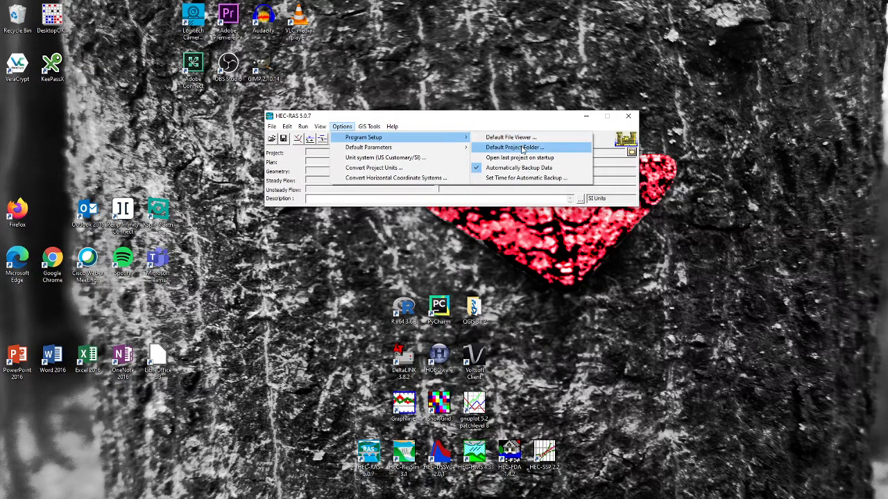
{"action": "left_click", "coordinate": [554, 153]}
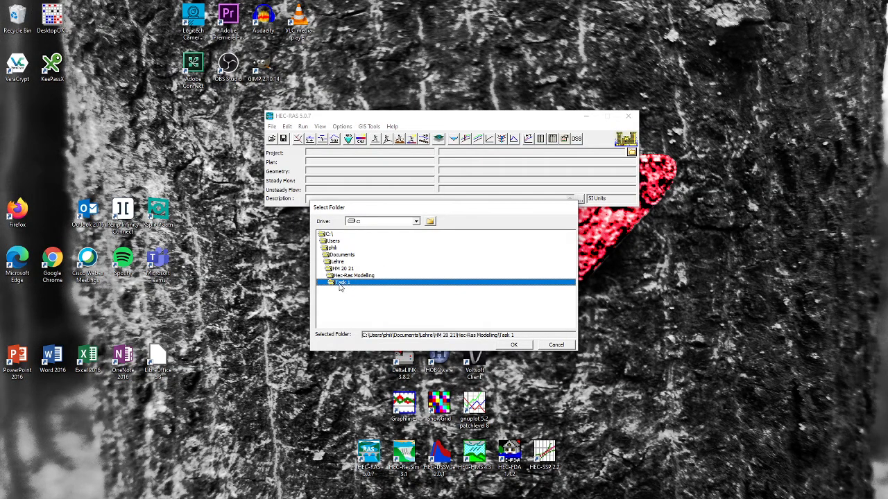
{"action": "left_click", "coordinate": [514, 345]}
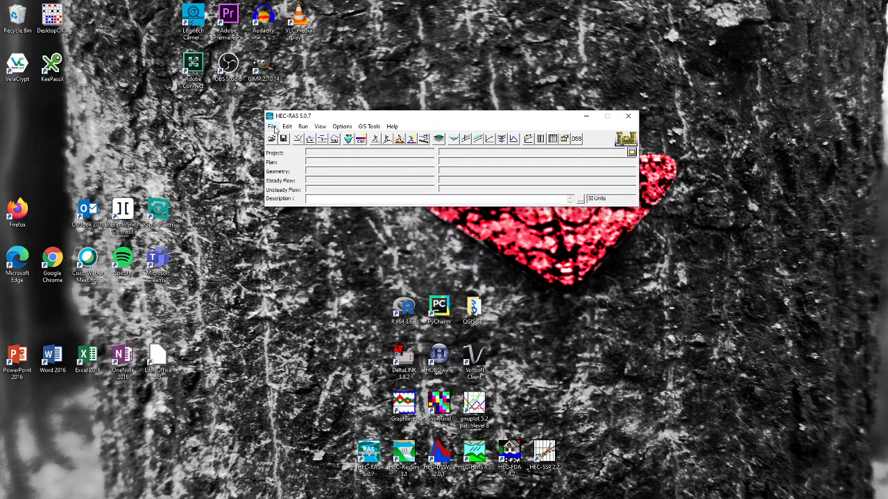
Begin a new project titled BaseT1 and choose the default project folder as its location
{"action": "left_click", "coordinate": [274, 130]}
{"action": "left_click", "coordinate": [293, 136]}
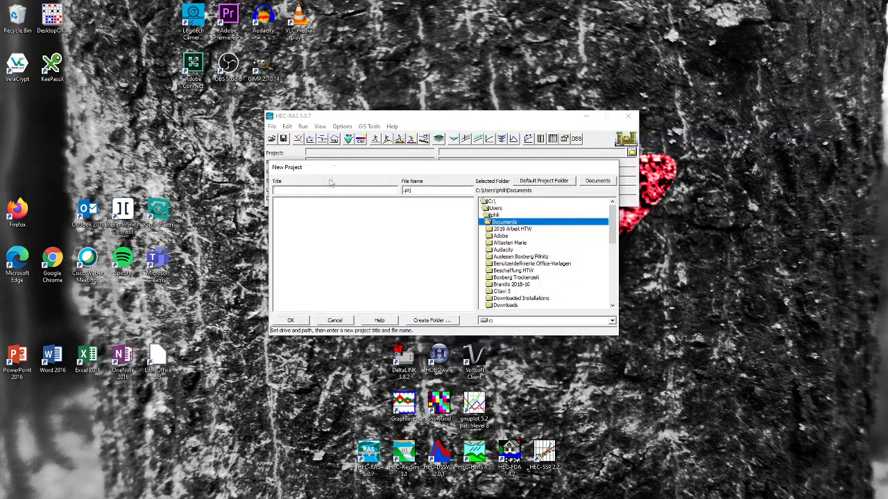
{"action": "left_click", "coordinate": [324, 190]}
{"action": "type", "text": "BaseT1"}
{"action": "left_click", "coordinate": [559, 182]}
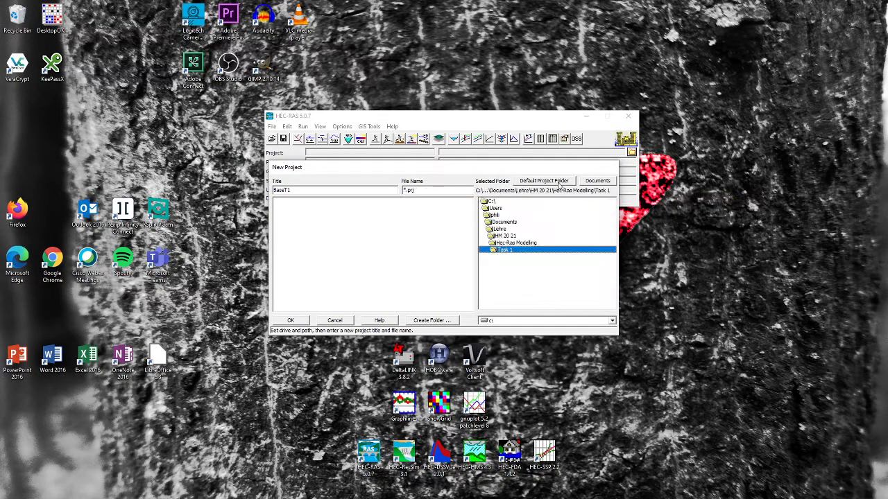
Name the project file BaseT1.prj and confirm the creation of the new project
{"action": "left_click", "coordinate": [406, 190]}
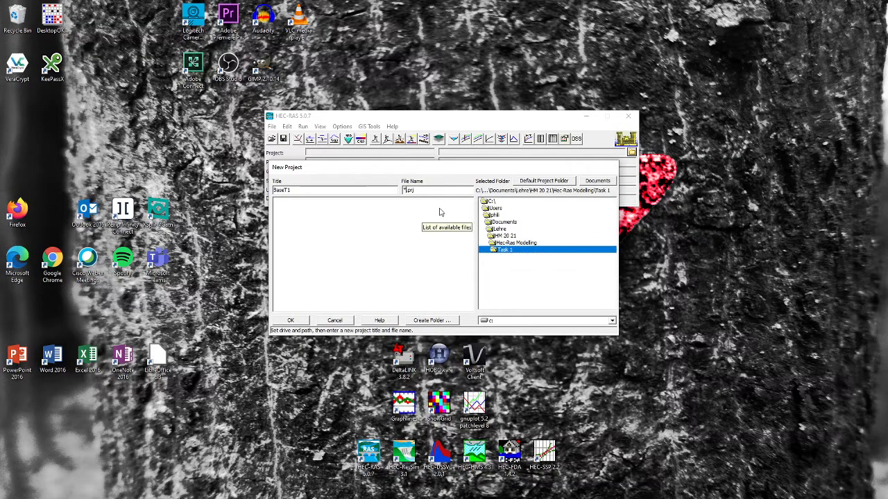
{"action": "key", "text": "BackSpace"}
{"action": "type", "text": "BaseT1"}
{"action": "left_click", "coordinate": [300, 191]}
{"action": "double_click", "coordinate": [300, 191]}
{"action": "left_click_drag", "start_coordinate": [430, 192], "coordinate": [387, 191]}
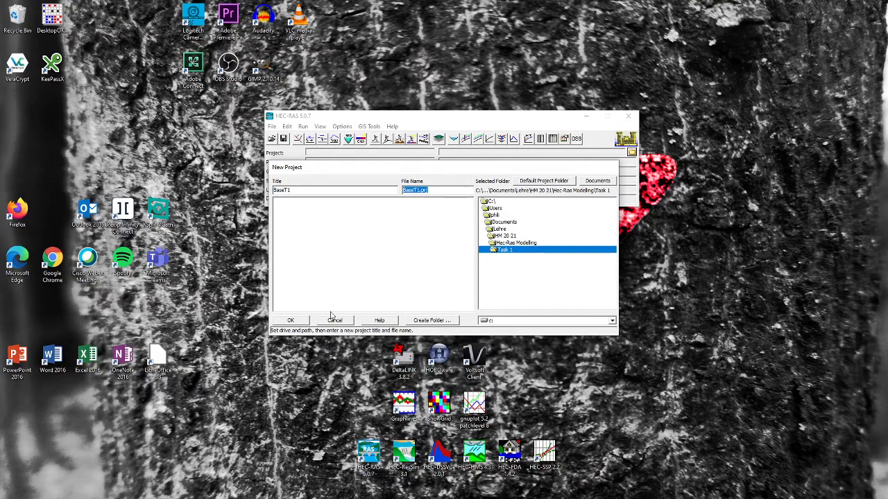
{"action": "left_click", "coordinate": [290, 320]}
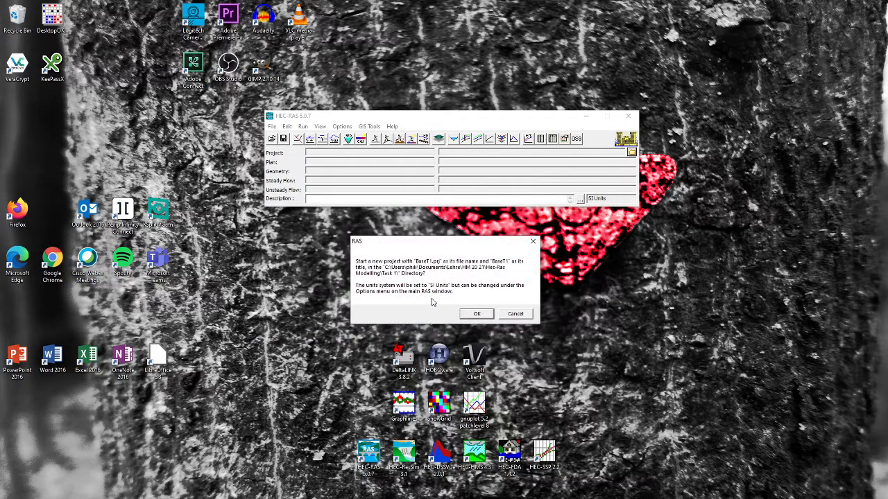
{"action": "left_click", "coordinate": [477, 315]}
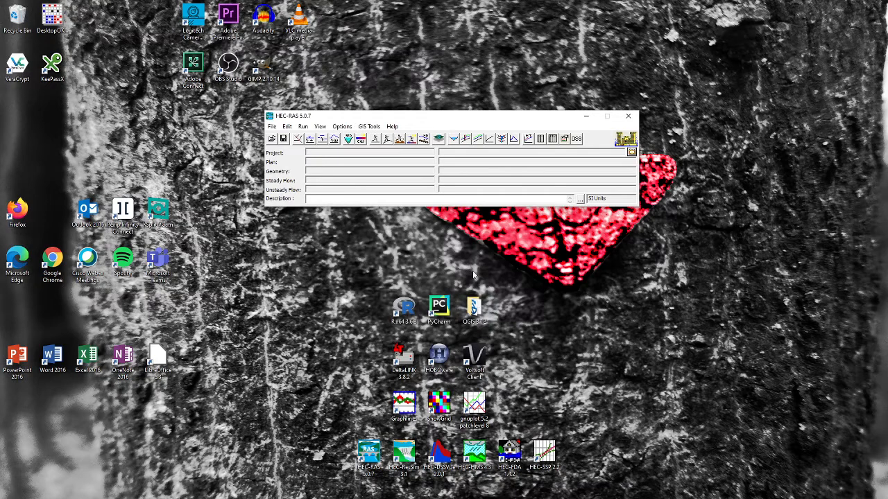
Set the project's unit system to System International (Metric System) and make it the default for new projects
{"action": "left_click", "coordinate": [342, 127]}
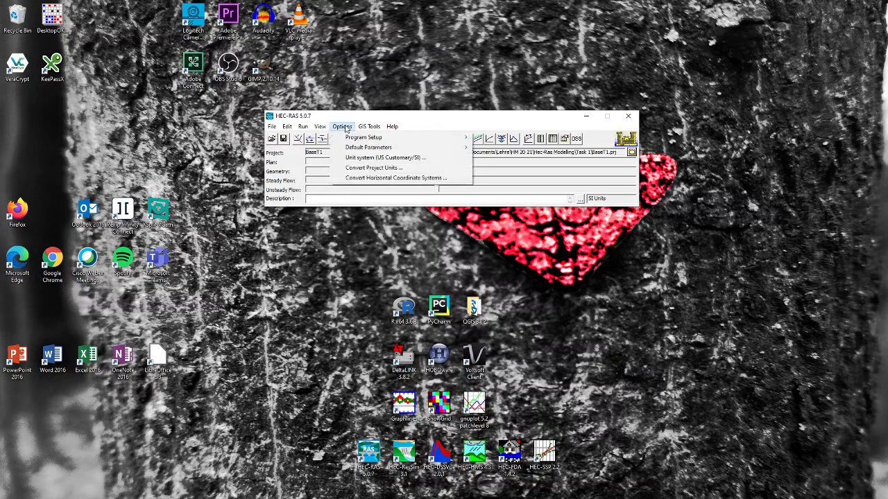
{"action": "left_click", "coordinate": [369, 159]}
{"action": "left_click_drag", "start_coordinate": [188, 72], "coordinate": [490, 139]}
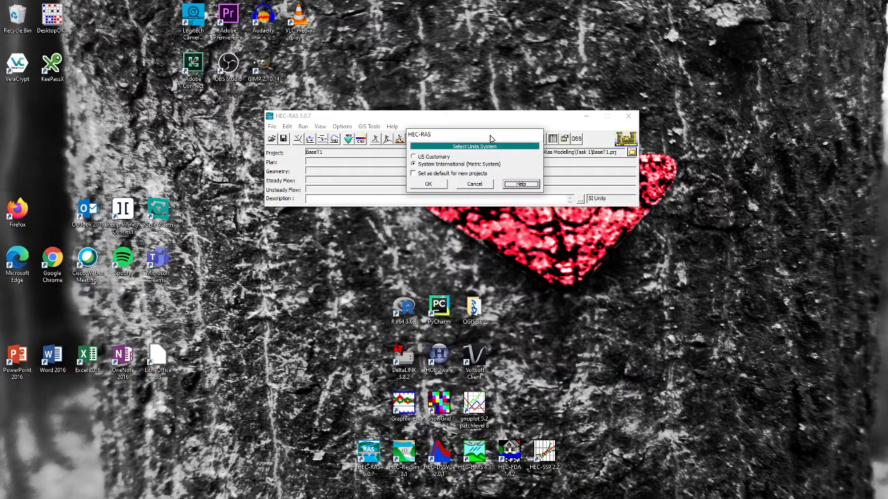
{"action": "left_click", "coordinate": [424, 167]}
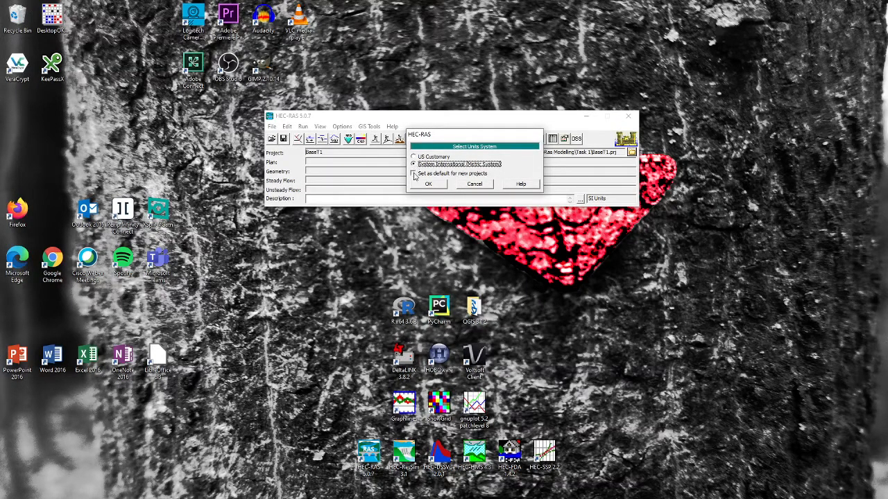
{"action": "left_click", "coordinate": [414, 177]}
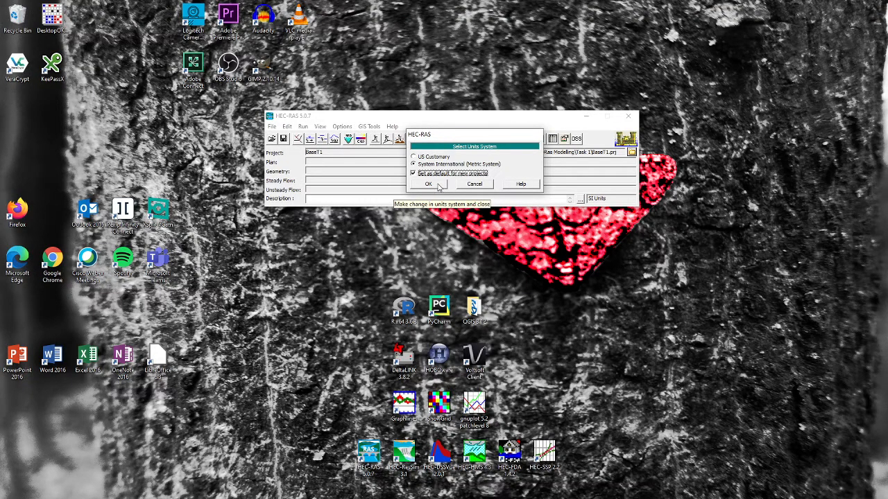
{"action": "left_click", "coordinate": [437, 185]}
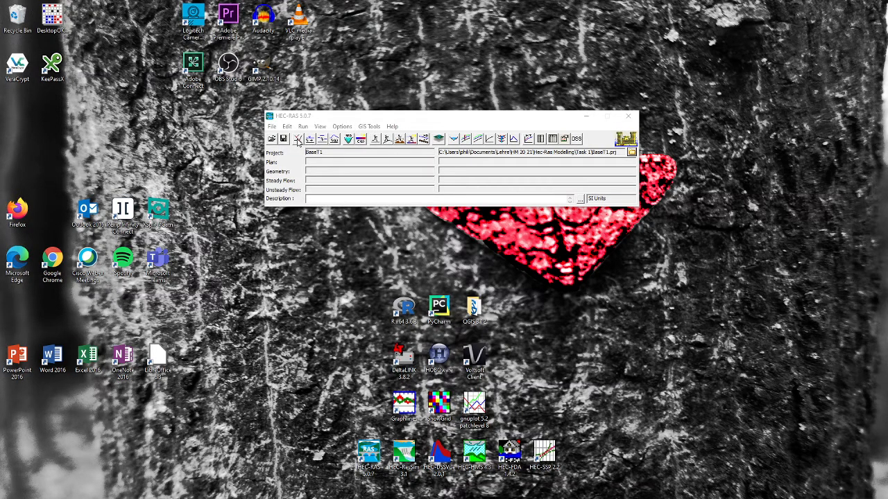
Create a new geometry data file titled Base Model Task 1 in the Task 1 folder
{"action": "left_click", "coordinate": [298, 140]}
{"action": "mouse_move", "coordinate": [435, 117]}
{"action": "left_mouse_down"}
{"action": "mouse_move", "coordinate": [459, 178]}
{"action": "mouse_move", "coordinate": [446, 114]}
{"action": "left_mouse_up"}
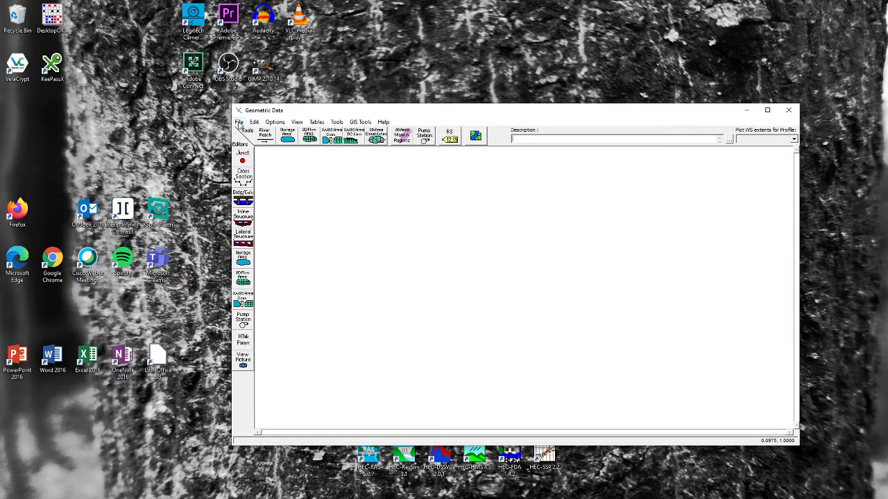
{"action": "left_click", "coordinate": [239, 123]}
{"action": "left_click", "coordinate": [250, 132]}
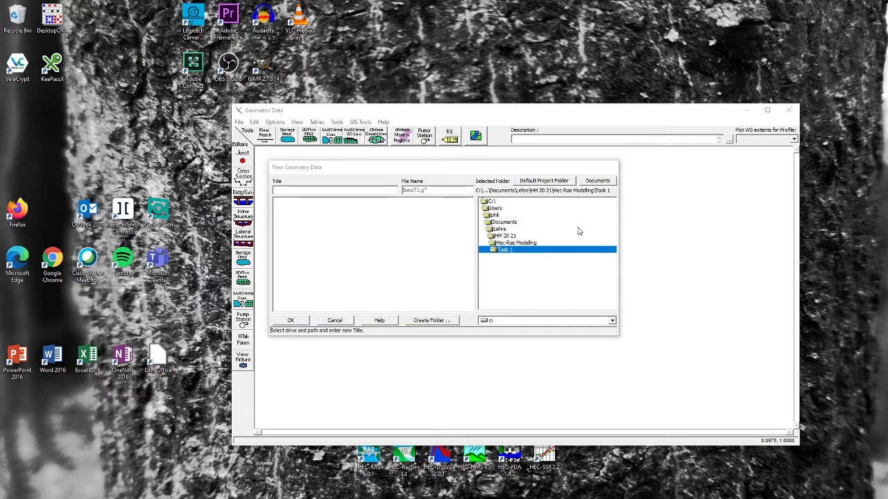
{"action": "left_click", "coordinate": [367, 188]}
{"action": "type", "text": "Ba"}
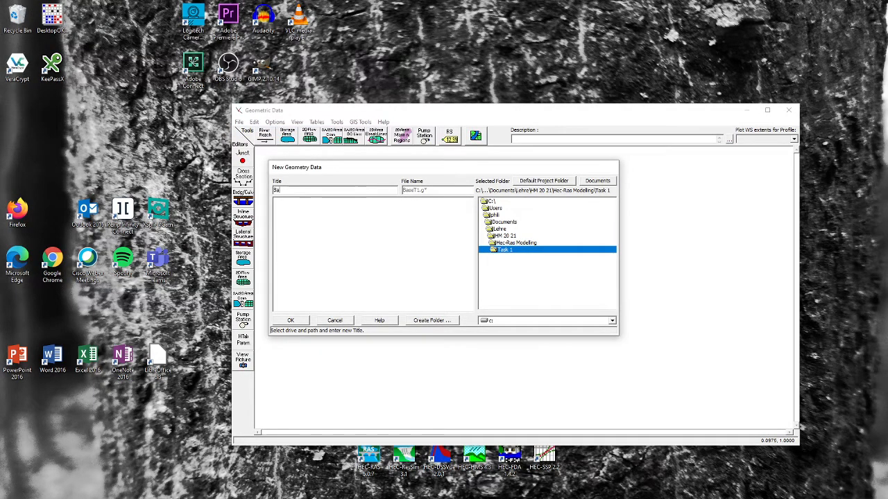
{"action": "type", "text": "se Model Task 1"}
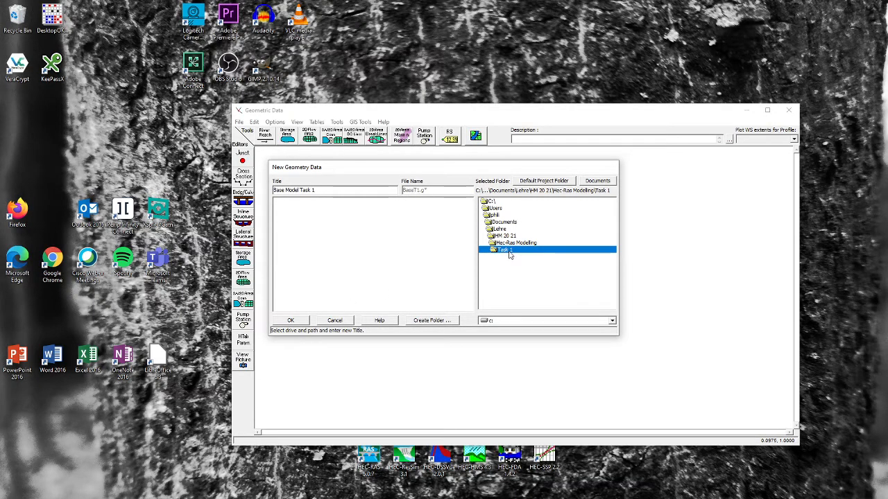
{"action": "left_click", "coordinate": [295, 321]}
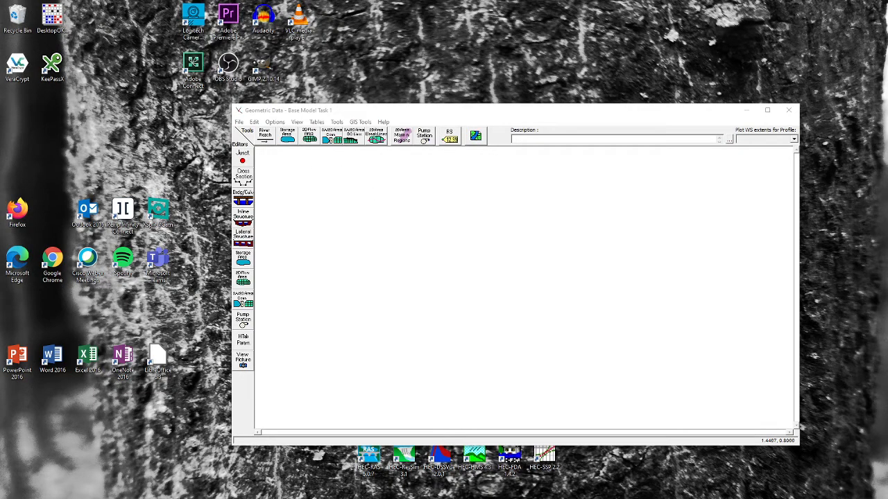
Draw a straight river reach running down the schematic, naming the river Main River and the reach M1
{"action": "left_click", "coordinate": [267, 137]}
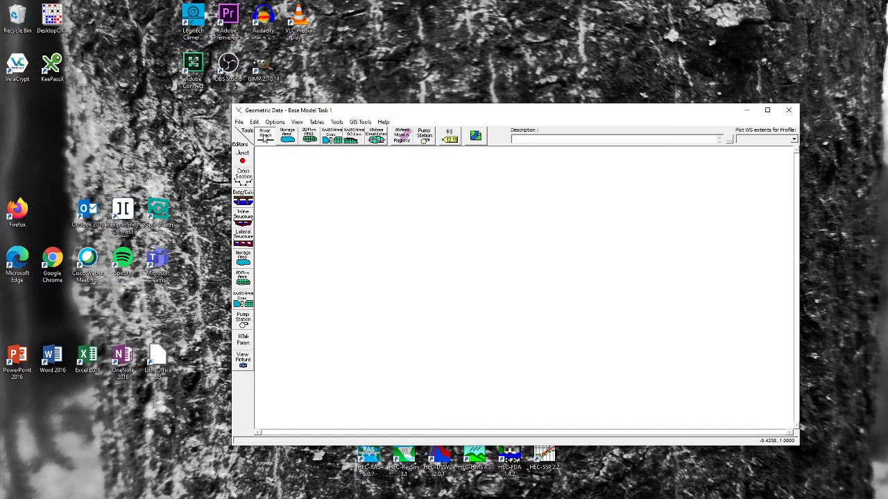
{"action": "left_click", "coordinate": [462, 163]}
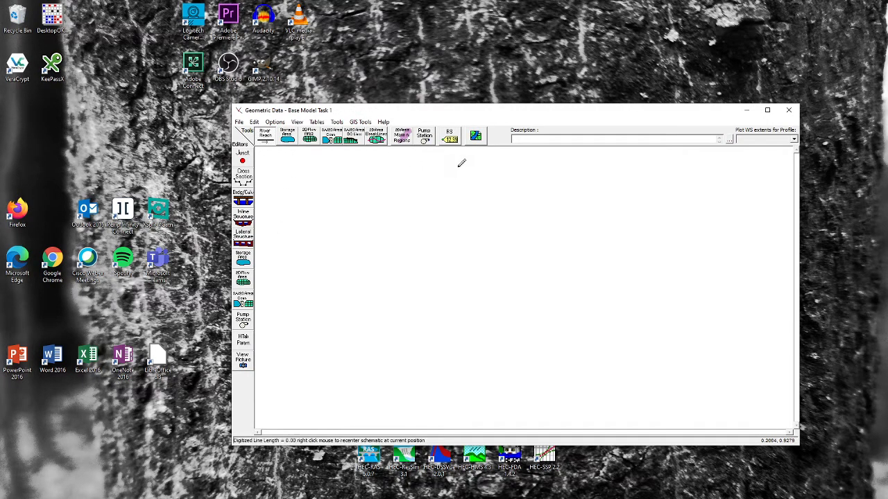
{"action": "double_click", "coordinate": [461, 366]}
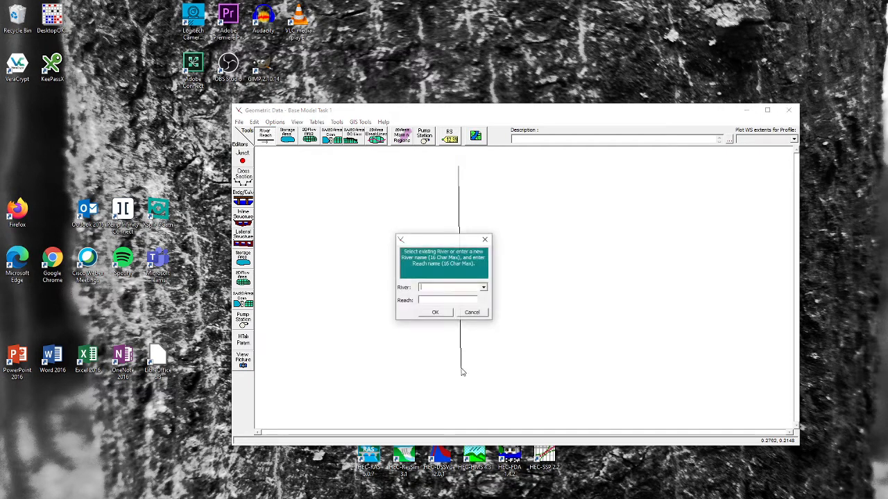
{"action": "left_click", "coordinate": [454, 287]}
{"action": "type", "text": "Main"}
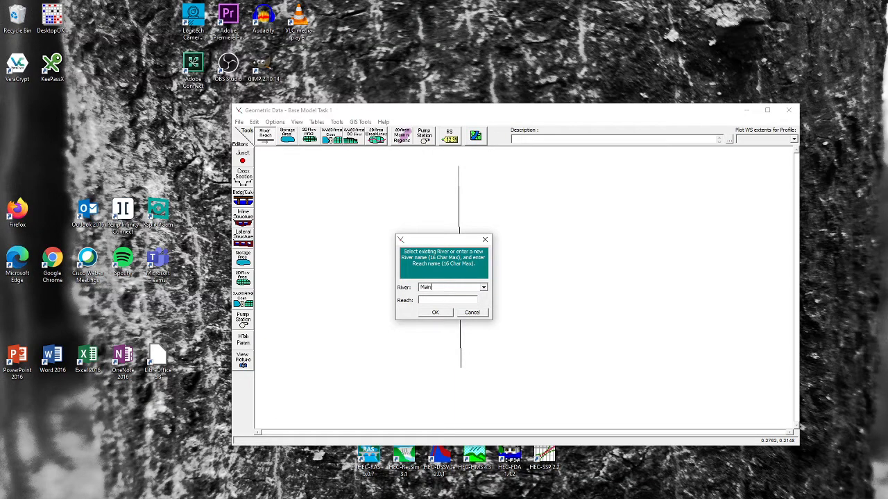
{"action": "type", "text": " River"}
{"action": "key", "text": "BackSpace"}
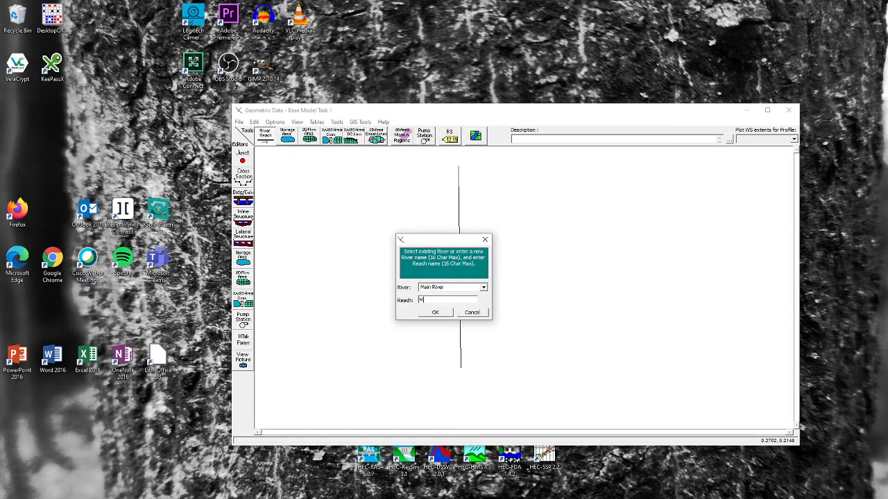
{"action": "key", "text": "Return"}
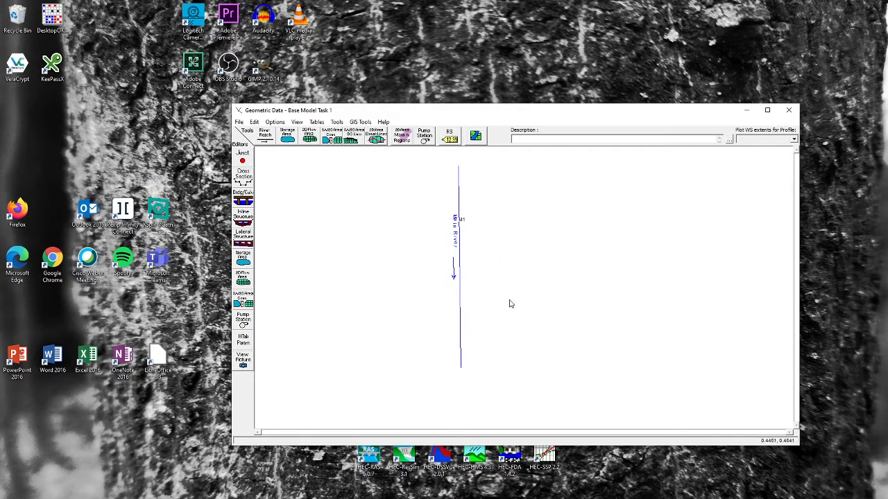
Rearrange the main project window and the geometry window so that both are visible, one above the other
{"action": "left_click_drag", "start_coordinate": [519, 111], "coordinate": [505, 225]}
{"action": "left_click", "coordinate": [490, 114]}
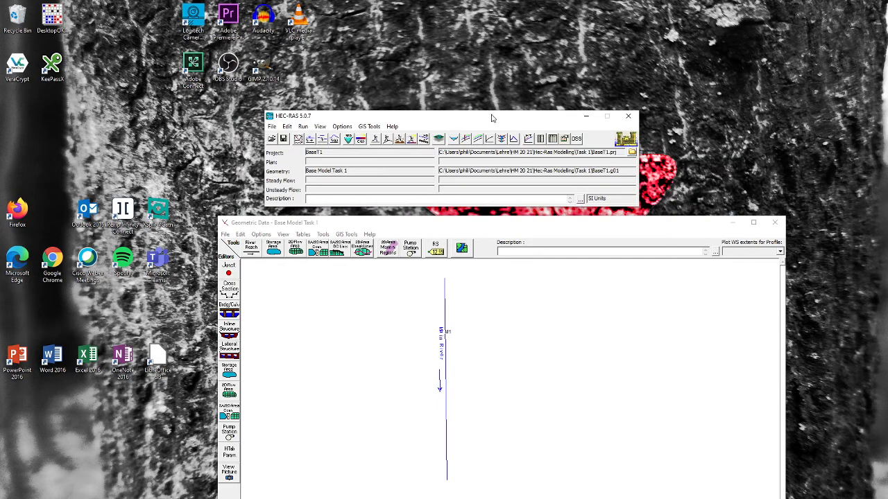
{"action": "left_click_drag", "start_coordinate": [491, 117], "coordinate": [482, 12]}
{"action": "left_click_drag", "start_coordinate": [500, 224], "coordinate": [456, 135]}
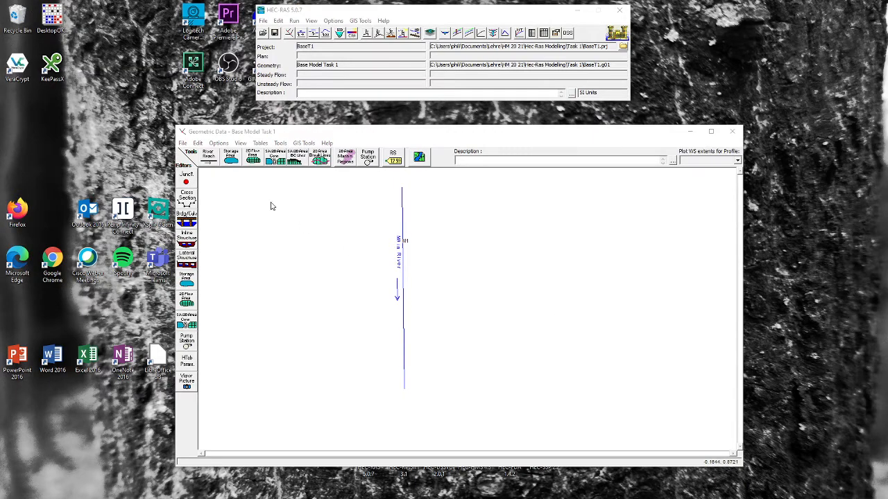
Add a new cross section at river station 7 in reach M1 of Main River
{"action": "left_click", "coordinate": [185, 201]}
{"action": "left_click_drag", "start_coordinate": [472, 148], "coordinate": [440, 168]}
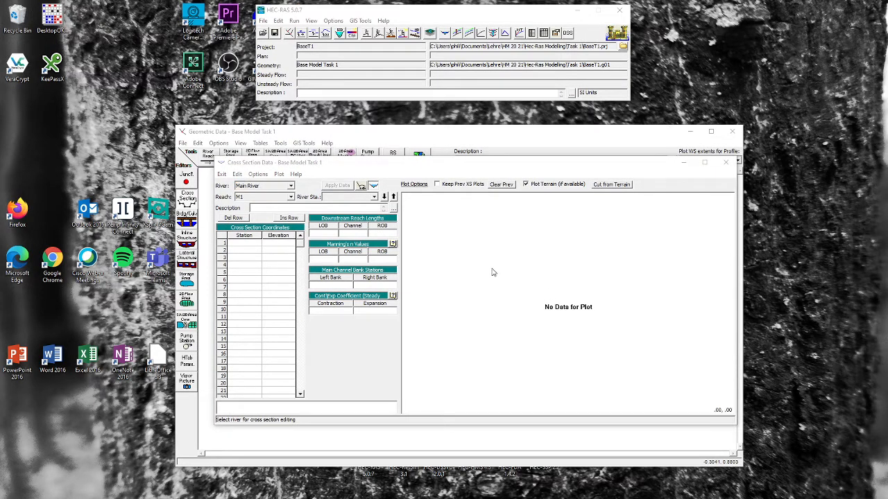
{"action": "left_click", "coordinate": [258, 174]}
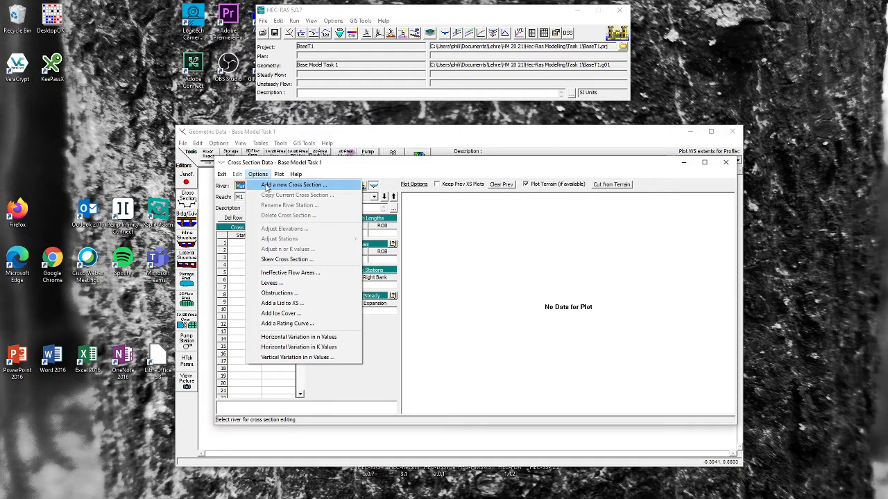
{"action": "left_click", "coordinate": [262, 186]}
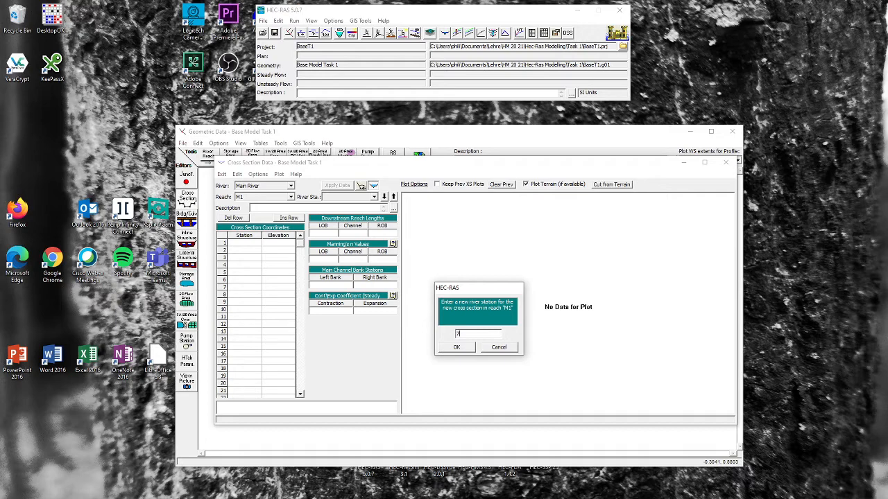
{"action": "key", "text": "Return"}
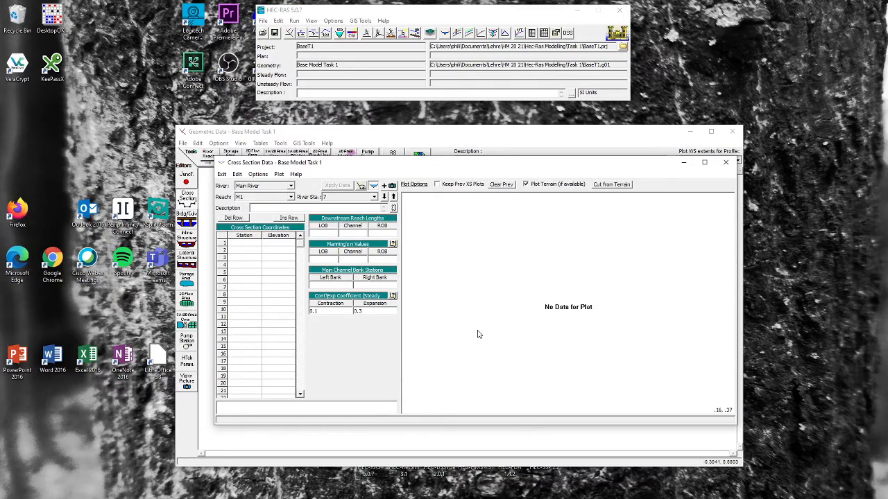
Switch to File Explorer and open the Input model HEC-RAS 1-4 workbook in Excel
{"action": "key", "text": "alt+Tab"}
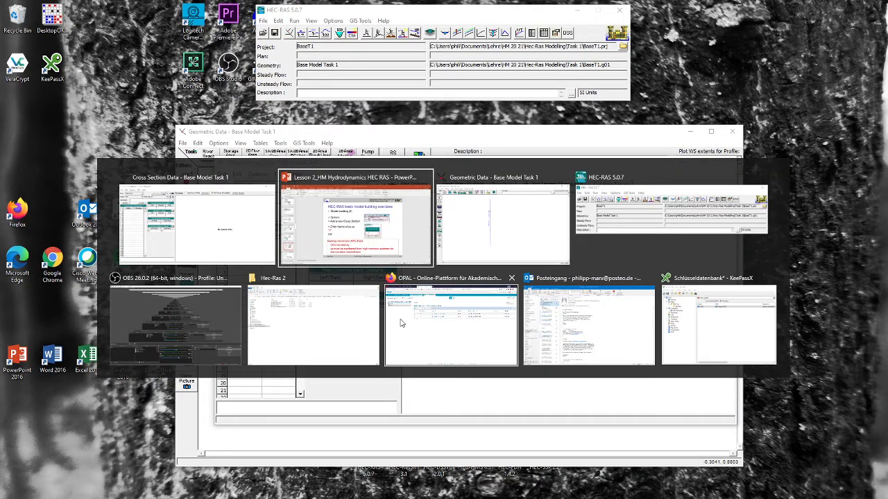
{"action": "key", "text": "alt+Tab"}
{"action": "key", "text": "alt+Tab"}
{"action": "key", "text": "alt+Tab"}
{"action": "key", "text": "alt+Tab"}
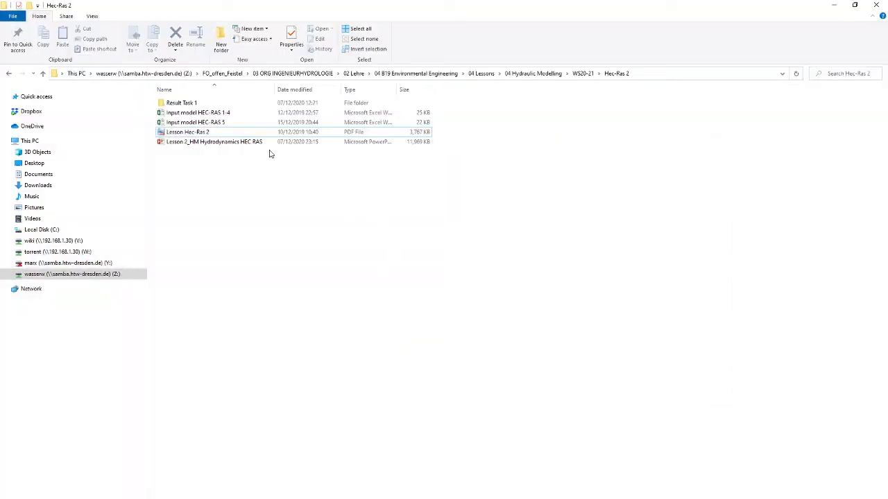
{"action": "left_click", "coordinate": [224, 115]}
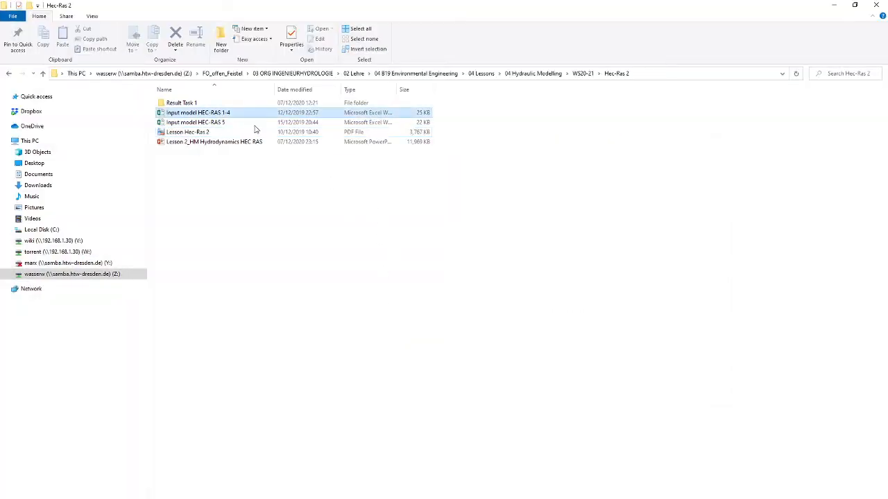
{"action": "left_click", "coordinate": [833, 5]}
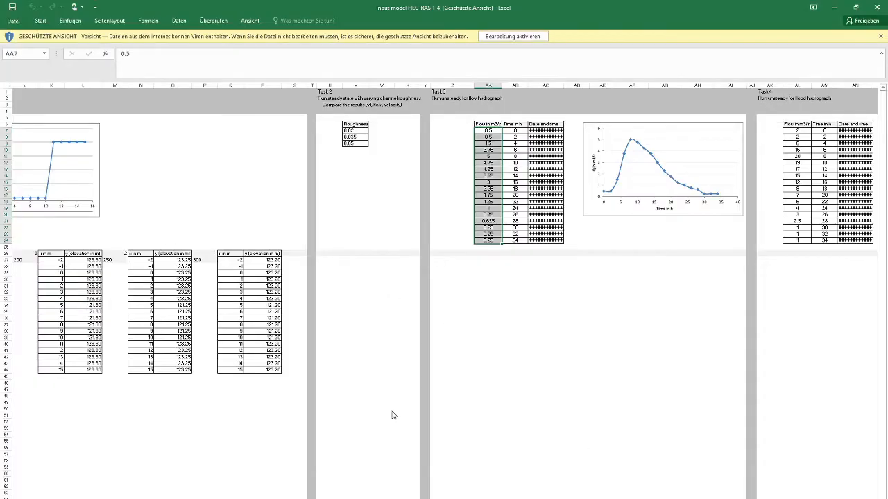
Copy the x and y elevation values of cross section 7 (B7:C24) from the workbook and return to HEC-RAS
{"action": "scroll", "coordinate": [444, 291], "scroll_direction": "left", "scroll_amount": 5}
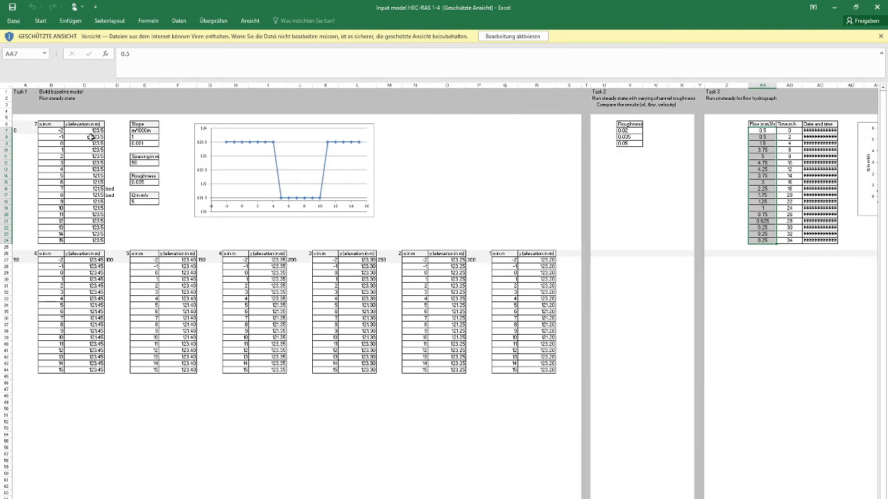
{"action": "left_click", "coordinate": [61, 131]}
{"action": "left_click_drag", "start_coordinate": [61, 131], "coordinate": [87, 243]}
{"action": "key", "text": "ctrl+c"}
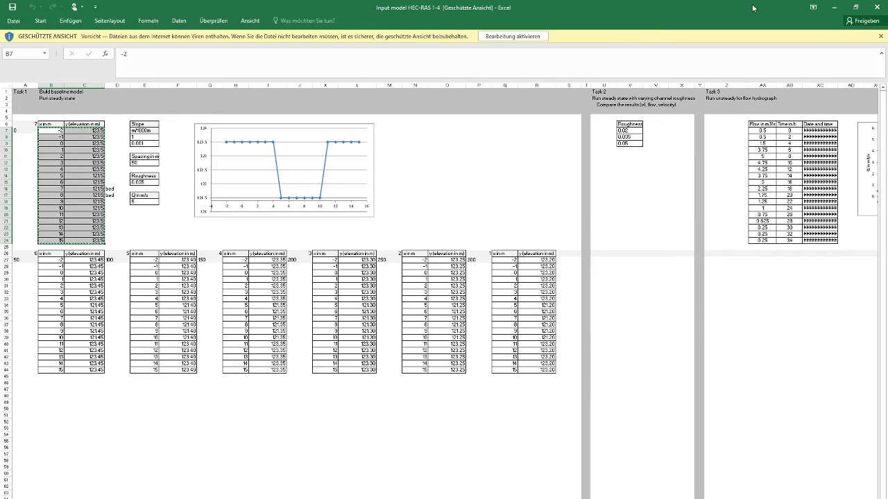
{"action": "left_click", "coordinate": [833, 7]}
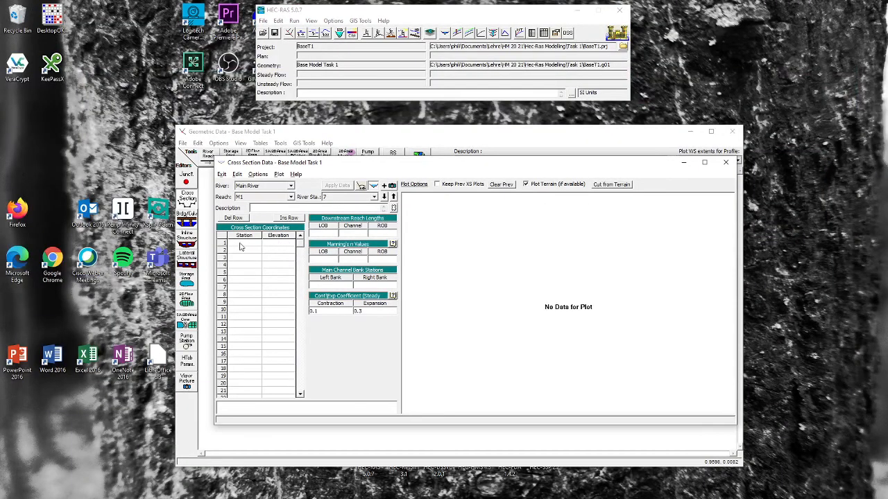
Paste the copied station and elevation values into the cross section coordinates of river station 7 and apply the data
{"action": "left_click_drag", "start_coordinate": [240, 246], "coordinate": [285, 384]}
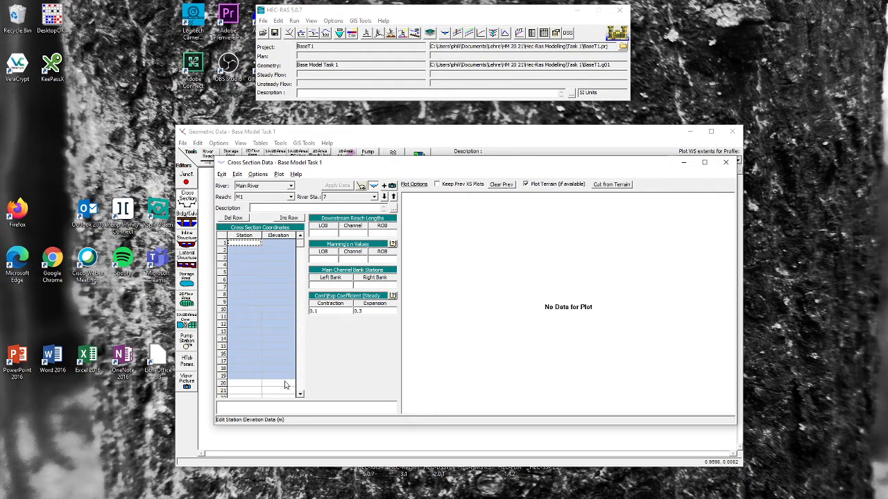
{"action": "key", "text": "ctrl+v"}
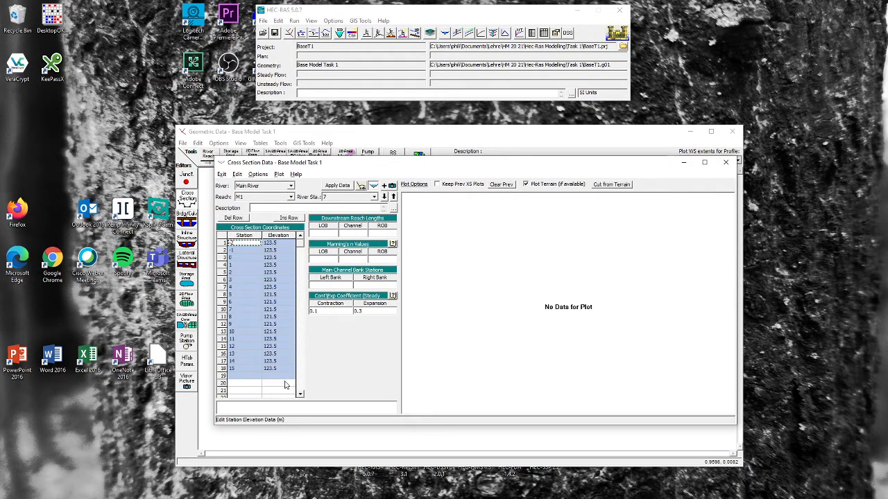
{"action": "left_click", "coordinate": [337, 186]}
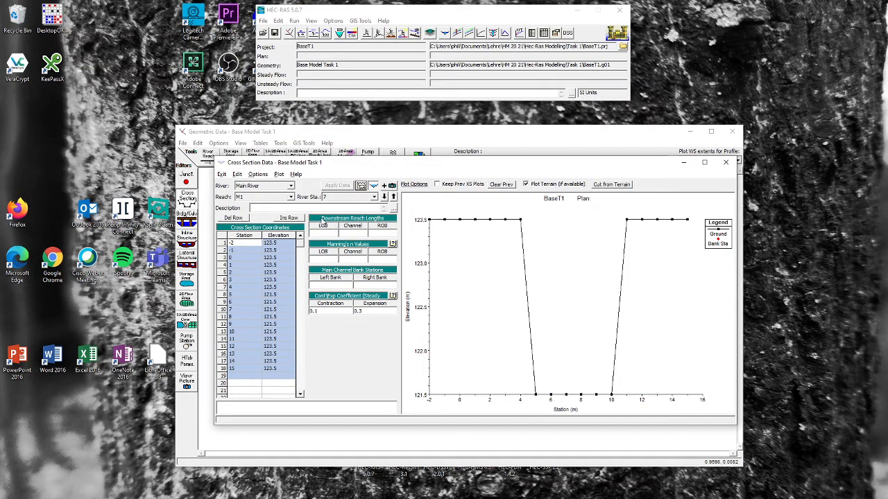
Set the downstream reach lengths of river station 7 to 50 for LOB, Channel and ROB
{"action": "left_click", "coordinate": [323, 232]}
{"action": "type", "text": "50"}
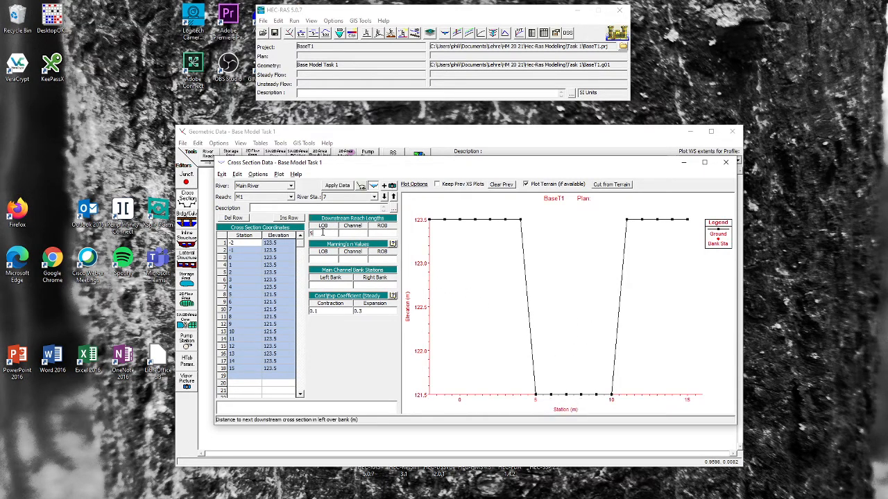
{"action": "type", "text": "50"}
{"action": "key", "text": "Tab"}
{"action": "type", "text": "5"}
{"action": "key", "text": "Tab"}
Look up the roughness in the Excel workbook and set Manning's n to 0.035 for LOB, Channel and ROB at river station 7
{"action": "key", "text": "alt+Tab"}
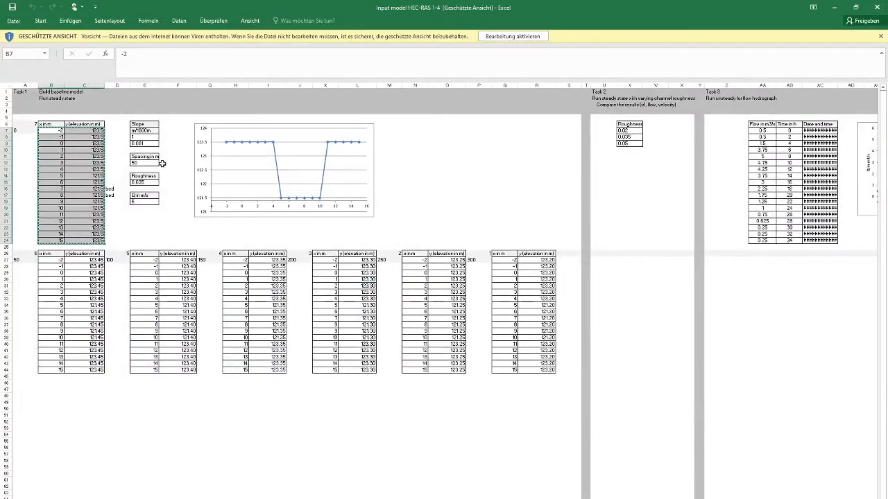
{"action": "left_click", "coordinate": [146, 182]}
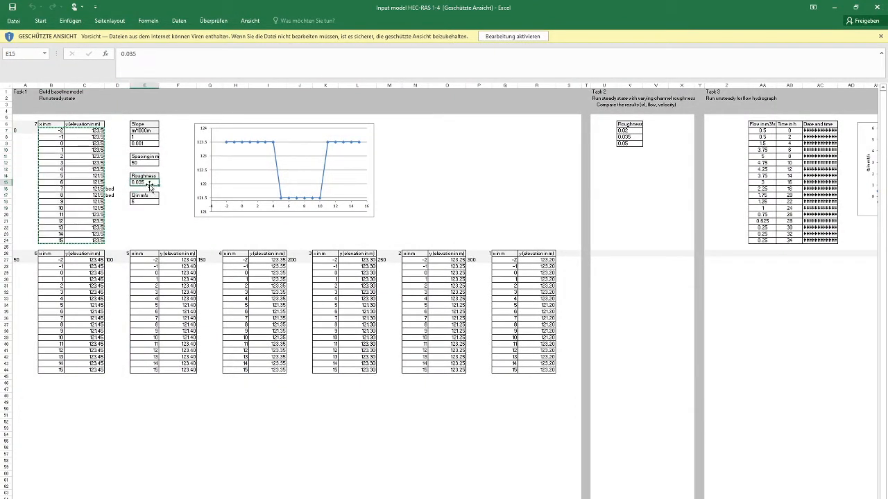
{"action": "left_click", "coordinate": [834, 7]}
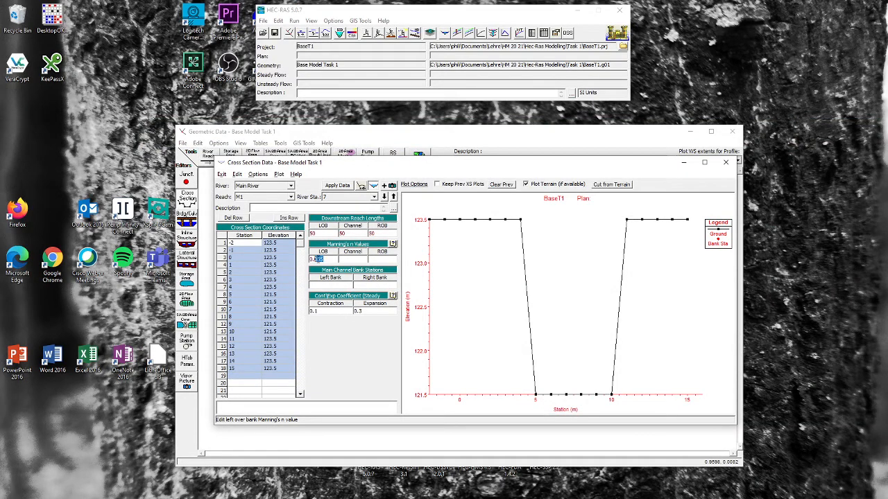
{"action": "left_click", "coordinate": [346, 259]}
{"action": "key", "text": "ctrl+v"}
{"action": "left_click", "coordinate": [380, 259]}
{"action": "key", "text": "ctrl+v"}
Set the main channel bank stations to 4 on the left and 11 on the right, and apply the data
{"action": "left_click", "coordinate": [339, 284]}
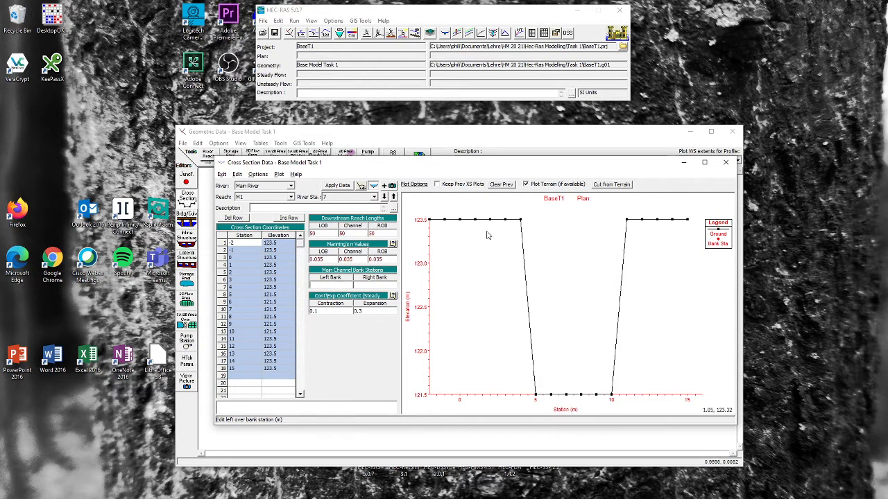
{"action": "left_click", "coordinate": [378, 285]}
{"action": "type", "text": "11"}
{"action": "left_click", "coordinate": [340, 188]}
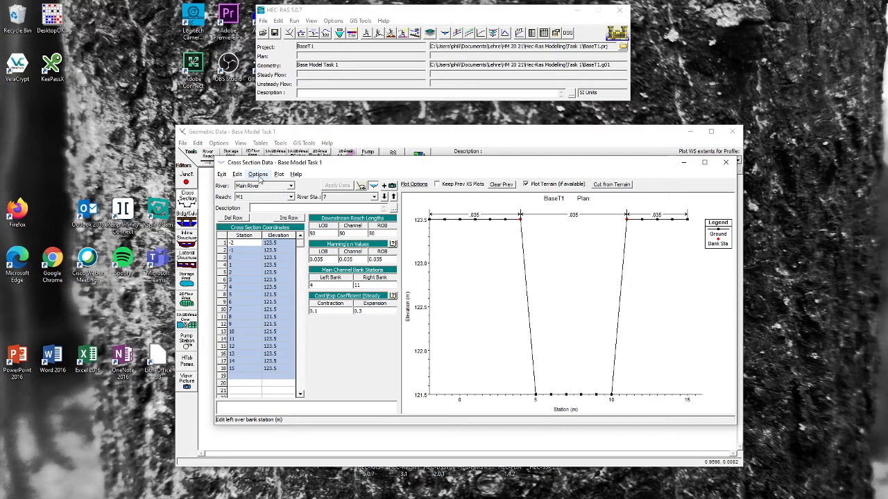
Exit the cross section editor and save the geometry data
{"action": "left_click", "coordinate": [222, 174]}
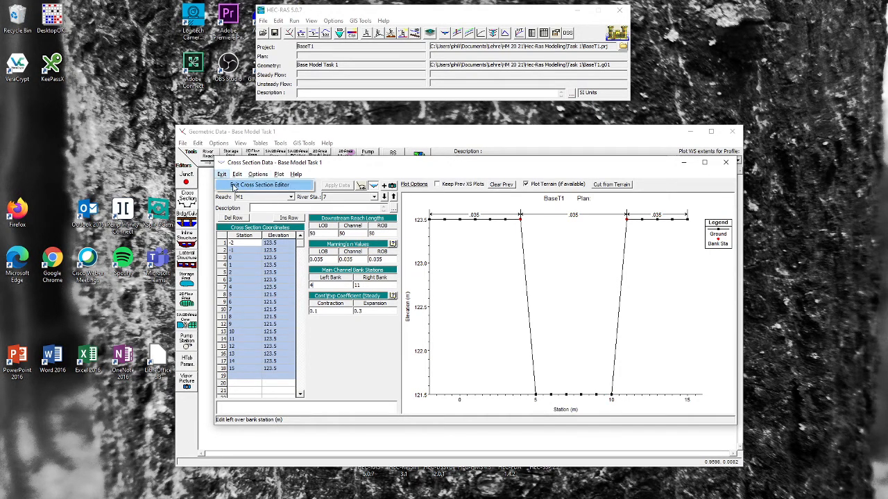
{"action": "left_click", "coordinate": [256, 185]}
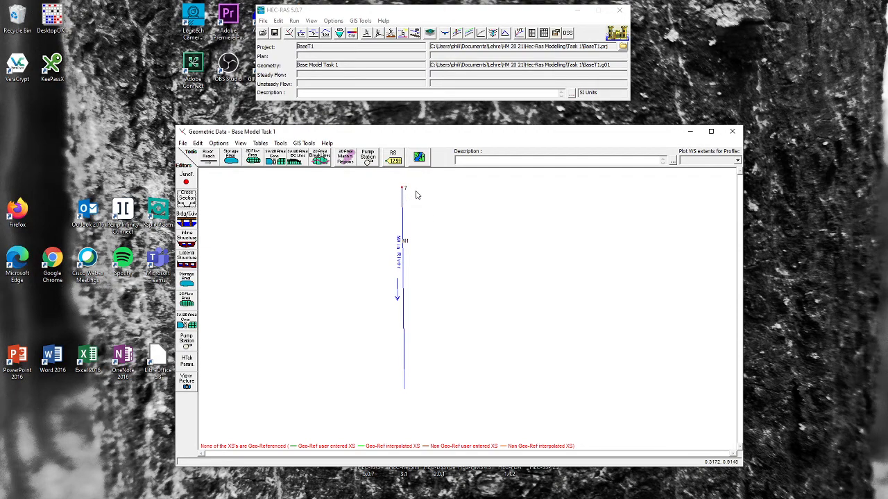
{"action": "left_click", "coordinate": [183, 143]}
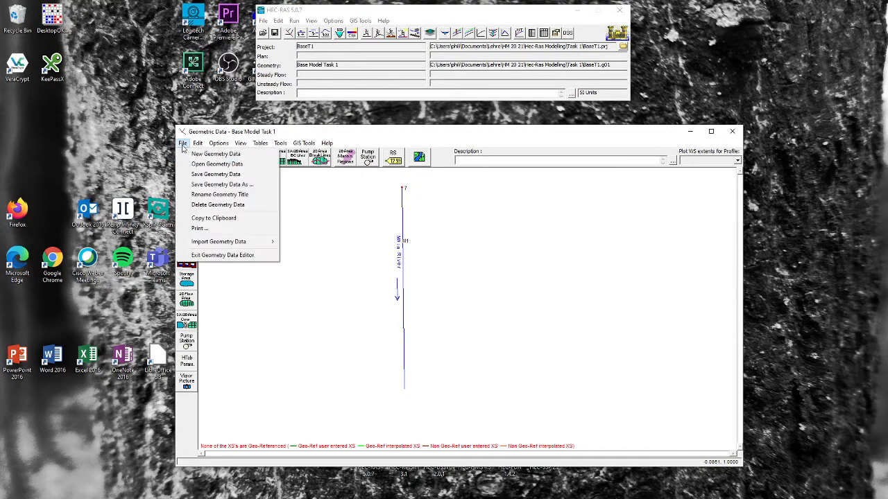
{"action": "left_click", "coordinate": [199, 175]}
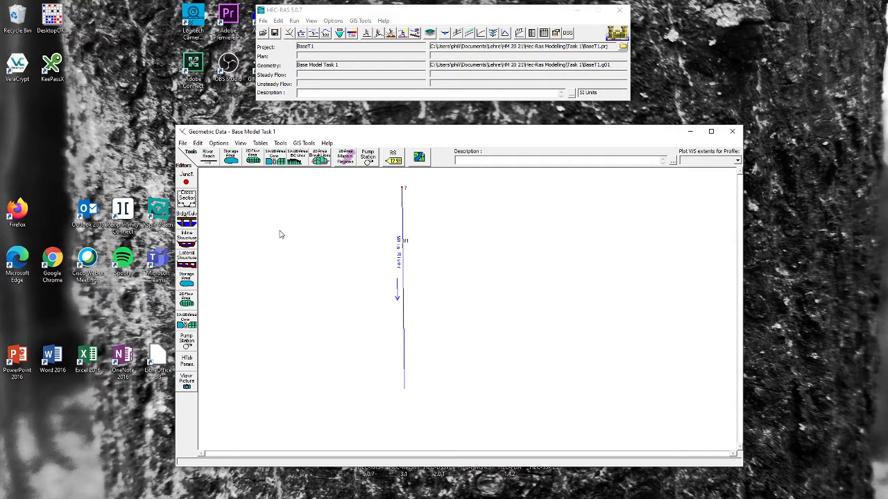
Reopen the cross section editor and switch to the input workbook in Excel
{"action": "left_click", "coordinate": [186, 200]}
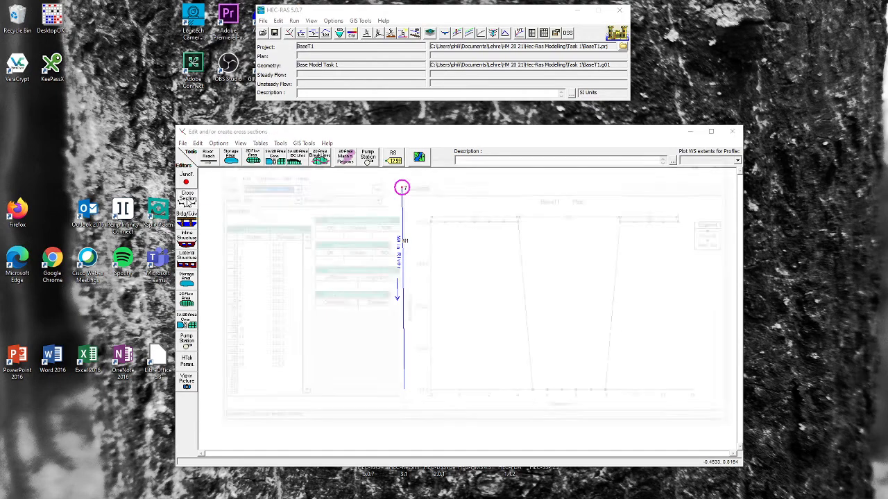
{"action": "key", "text": "alt+Tab"}
{"action": "key", "text": "alt+Tab"}
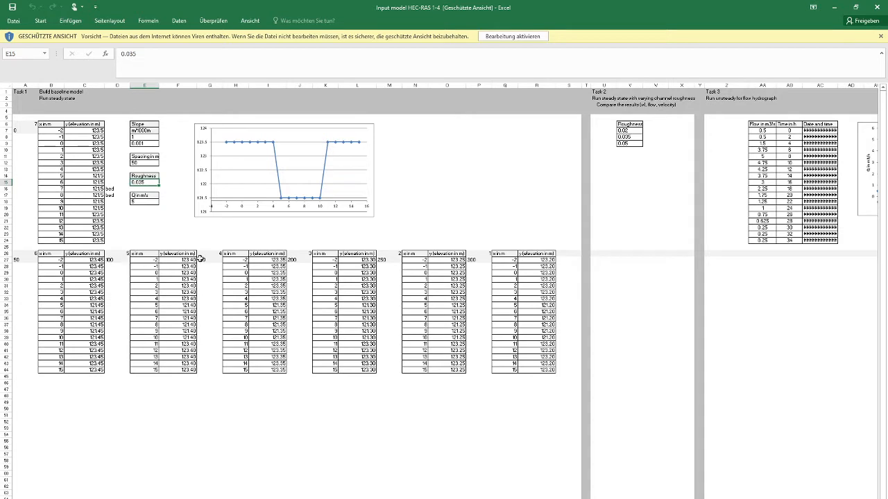
Examine the distance and first elevation formulas of cross sections 6 to 1 in row 27, and switch back to HEC-RAS
{"action": "left_click", "coordinate": [26, 260]}
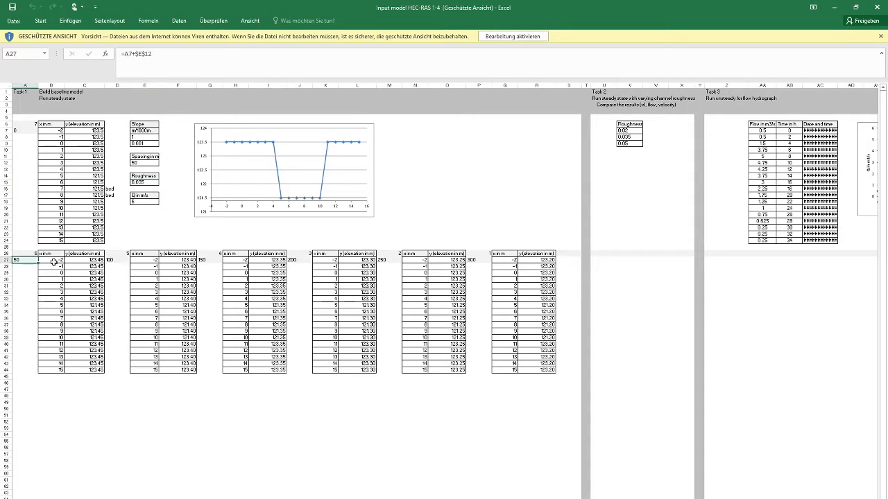
{"action": "left_click", "coordinate": [111, 260]}
{"action": "left_click", "coordinate": [211, 261]}
{"action": "left_click", "coordinate": [298, 260]}
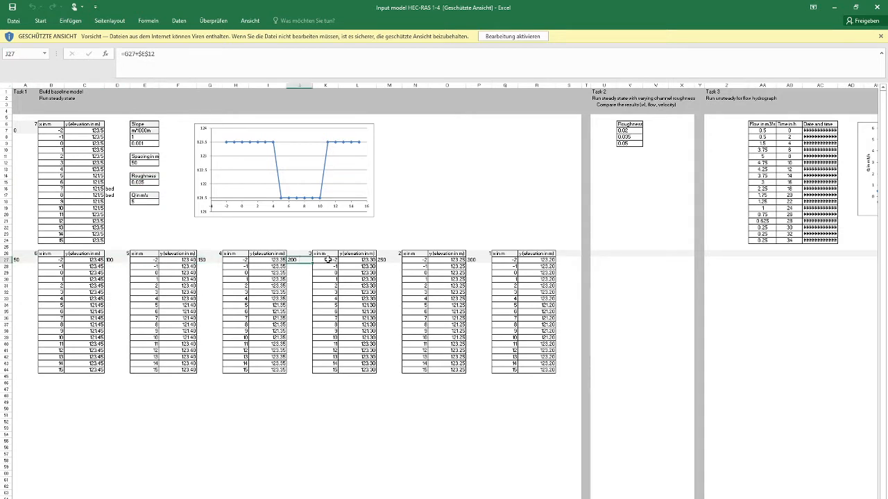
{"action": "left_click", "coordinate": [388, 260]}
{"action": "left_click", "coordinate": [482, 260]}
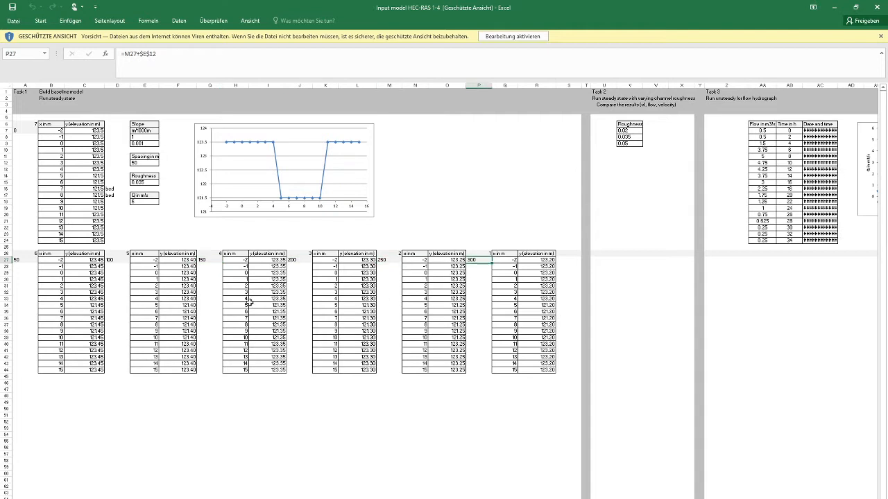
{"action": "left_click", "coordinate": [93, 260]}
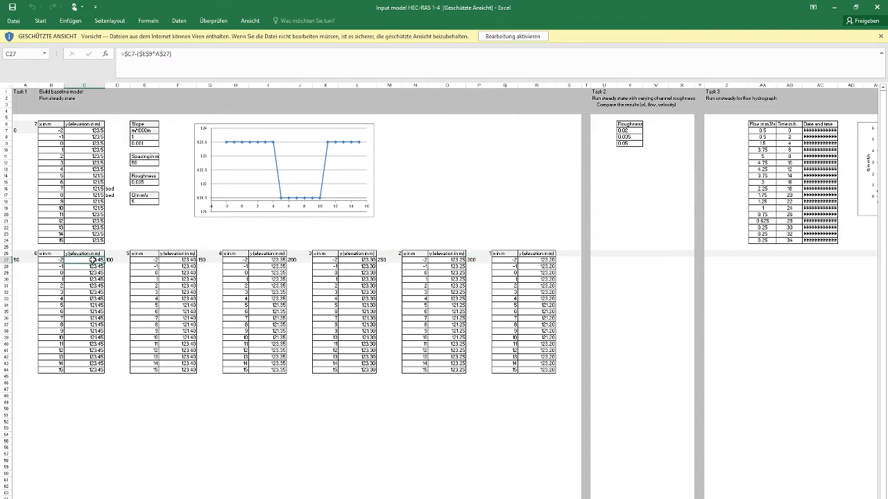
{"action": "left_click", "coordinate": [176, 260]}
{"action": "left_click", "coordinate": [267, 260]}
{"action": "left_click", "coordinate": [365, 260]}
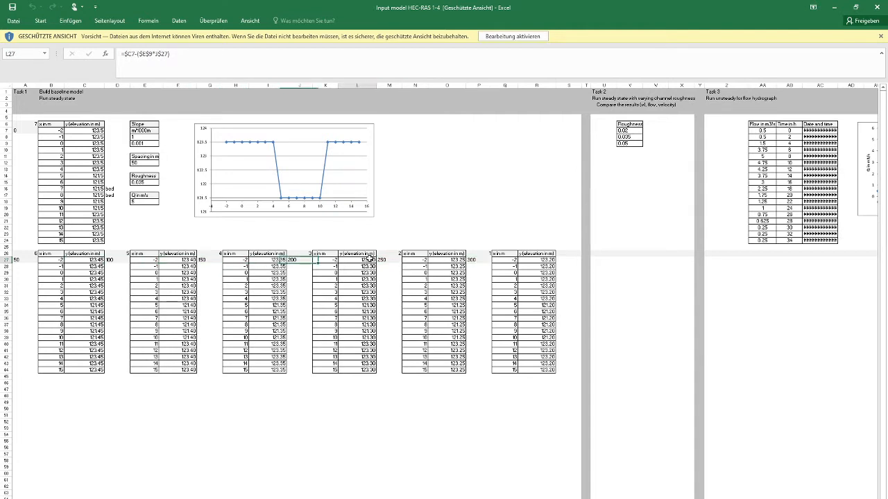
{"action": "left_click", "coordinate": [449, 260]}
{"action": "left_click", "coordinate": [545, 259]}
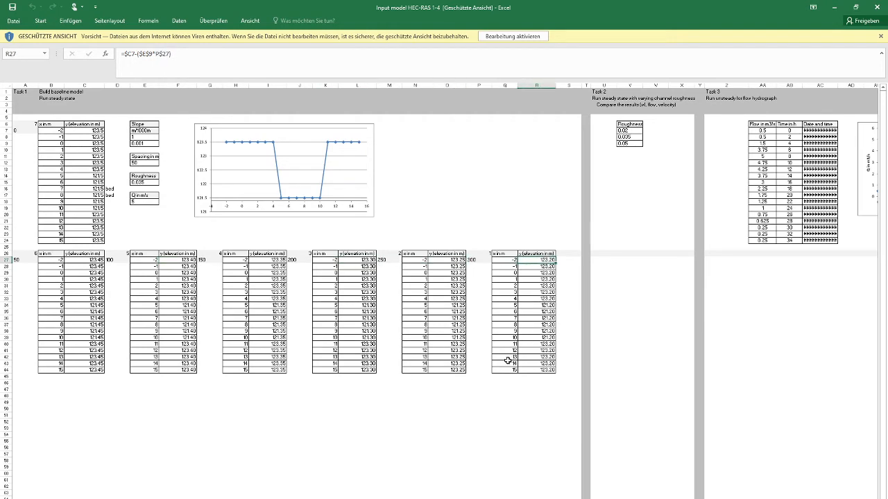
{"action": "key", "text": "alt+Tab"}
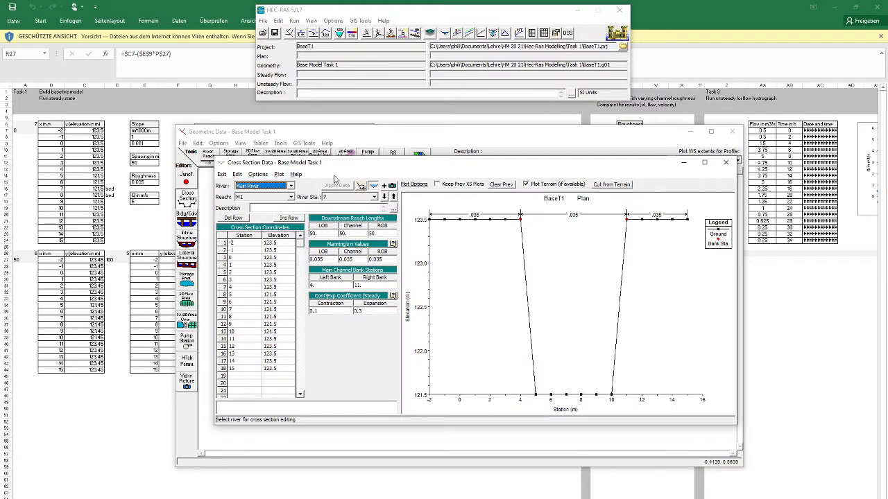
{"action": "left_click", "coordinate": [257, 175]}
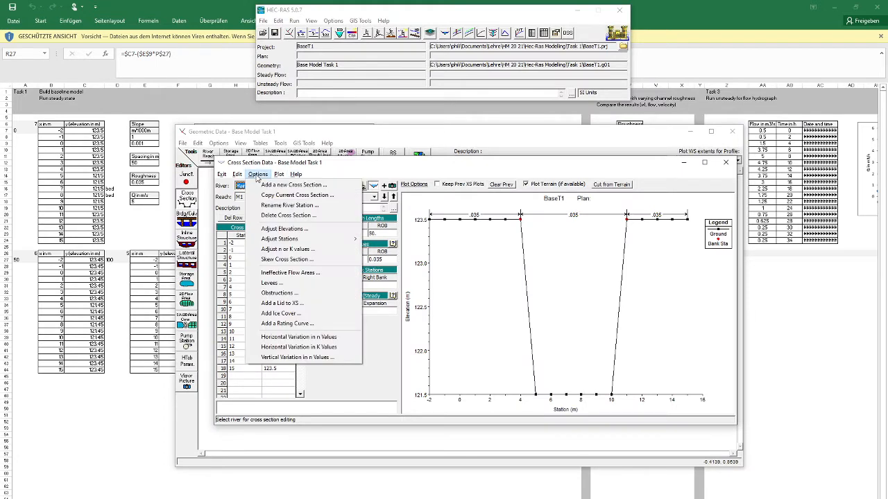
{"action": "left_click", "coordinate": [265, 188]}
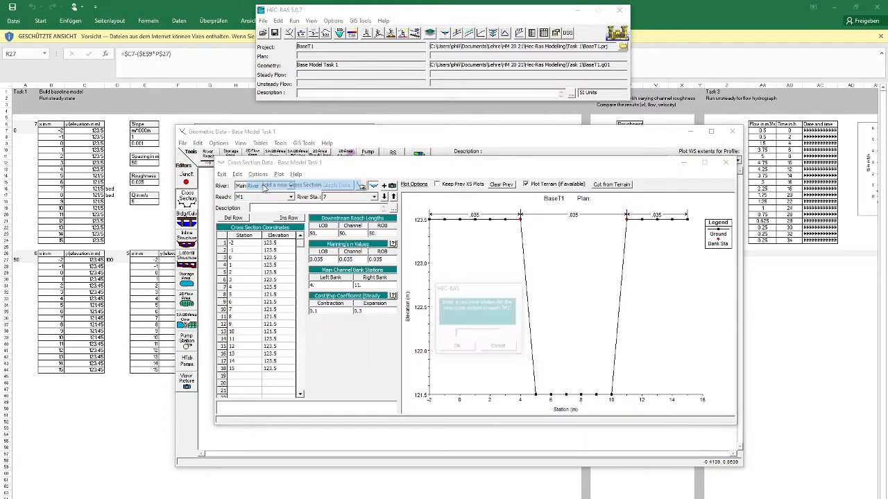
{"action": "left_click", "coordinate": [498, 347]}
Copy the current cross section to river station 6 in reach M1 of Main River
{"action": "left_click", "coordinate": [257, 174]}
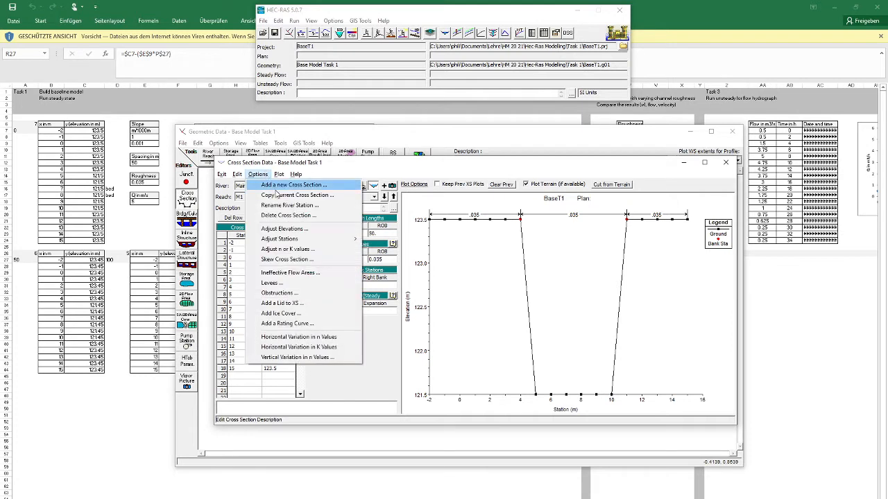
{"action": "left_click", "coordinate": [277, 195]}
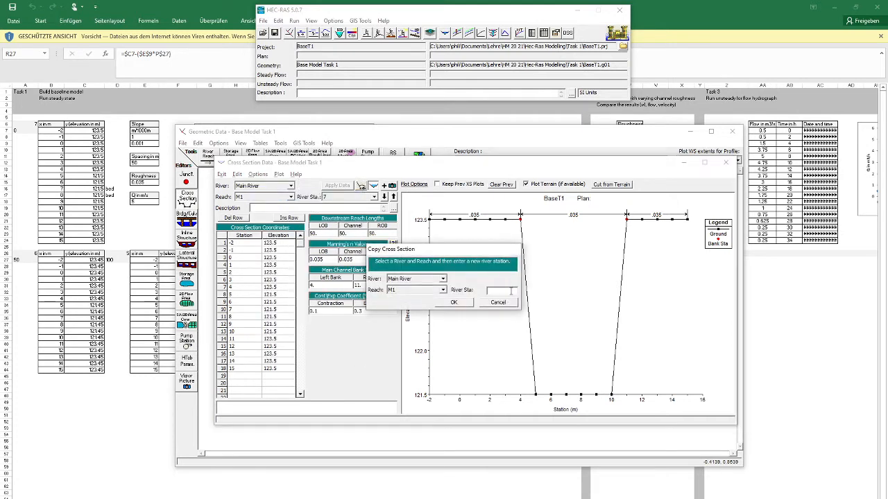
{"action": "key", "text": "Return"}
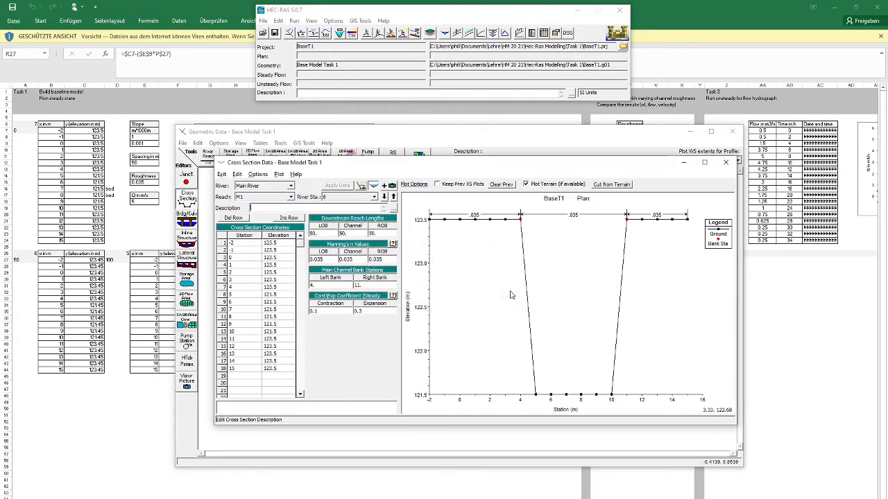
Adjust the elevations of the cross section at river station 6 by -0.05 and apply the data
{"action": "left_click", "coordinate": [257, 174]}
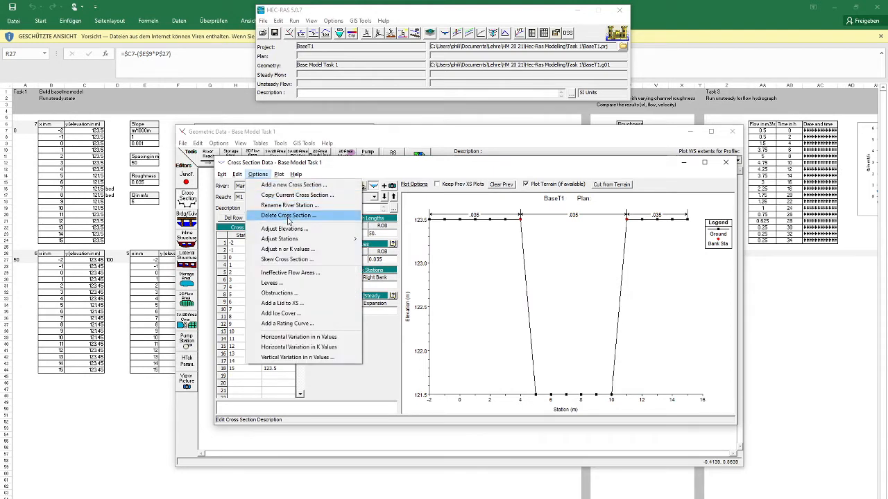
{"action": "left_click", "coordinate": [289, 230]}
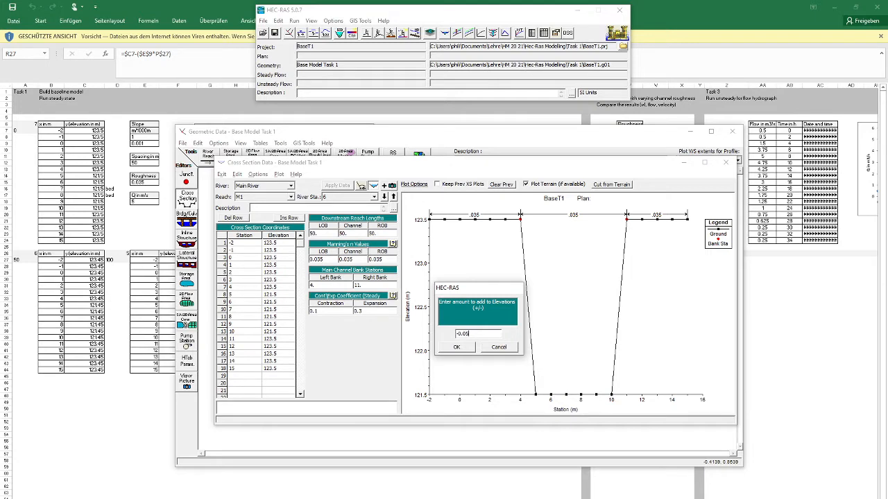
{"action": "key", "text": "Return"}
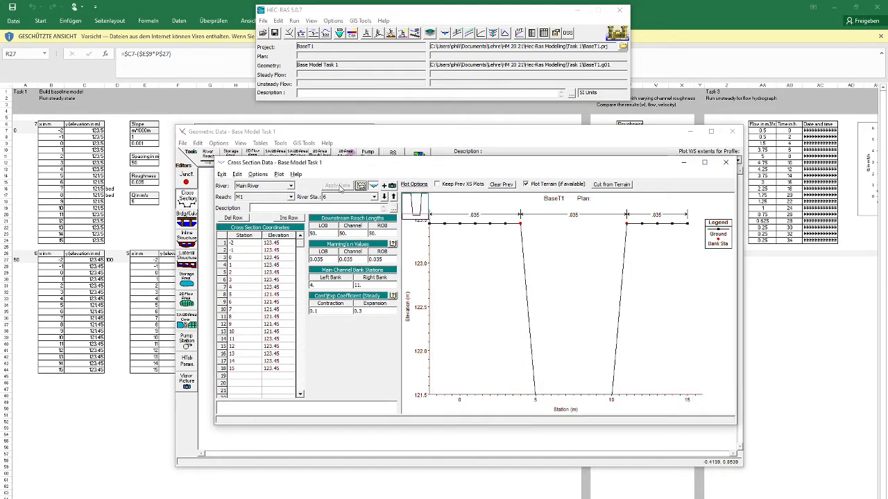
Copy the current cross section to river station 5 in reach M1 of Main River
{"action": "left_click", "coordinate": [257, 174]}
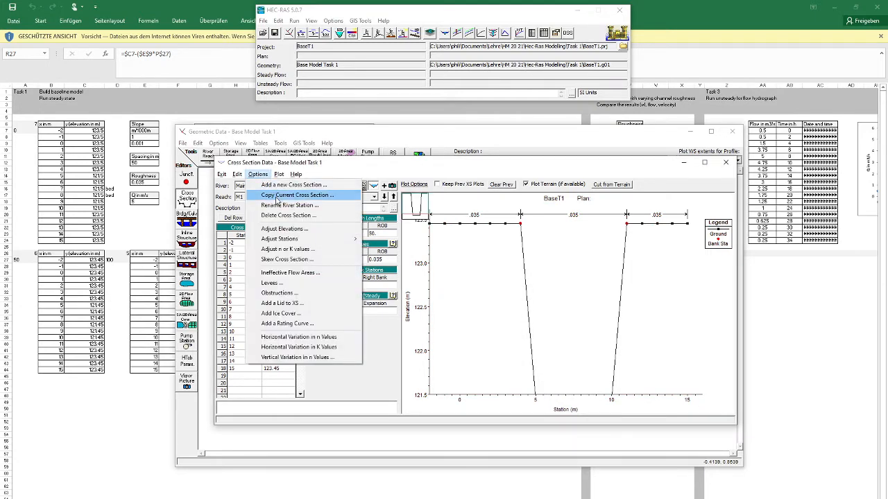
{"action": "left_click", "coordinate": [278, 196]}
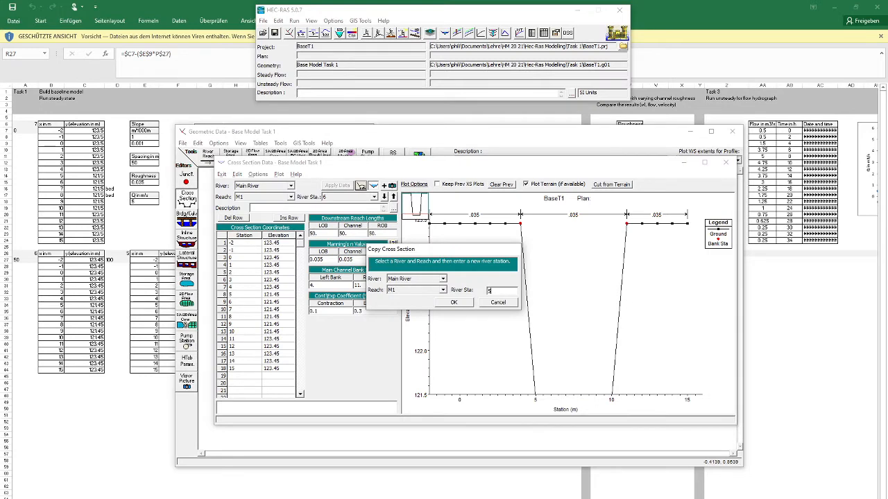
{"action": "type", "text": "5"}
{"action": "key", "text": "Return"}
Adjust the elevations of the cross section at river station 5 by -0.05 and apply the data
{"action": "left_click", "coordinate": [257, 174]}
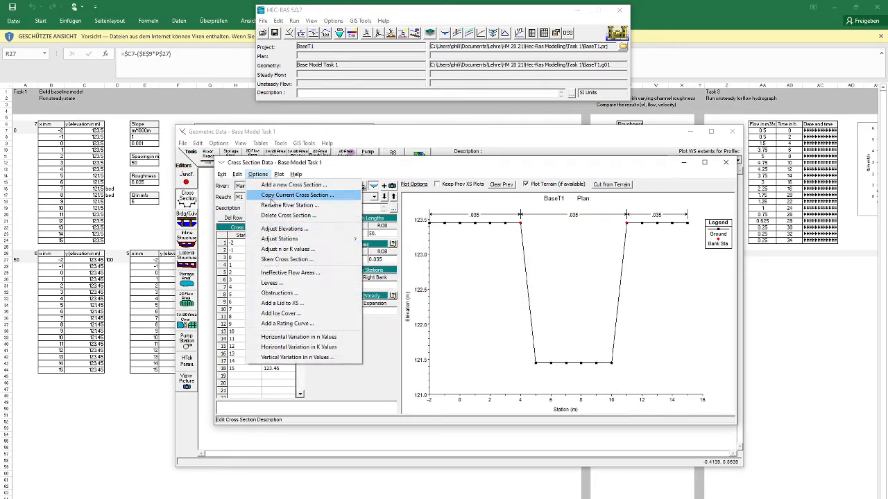
{"action": "left_click", "coordinate": [281, 229]}
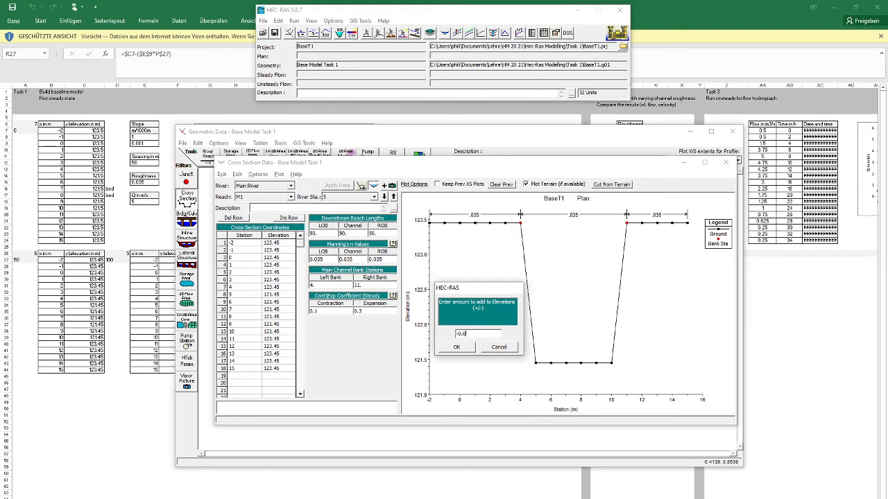
{"action": "key", "text": "Return"}
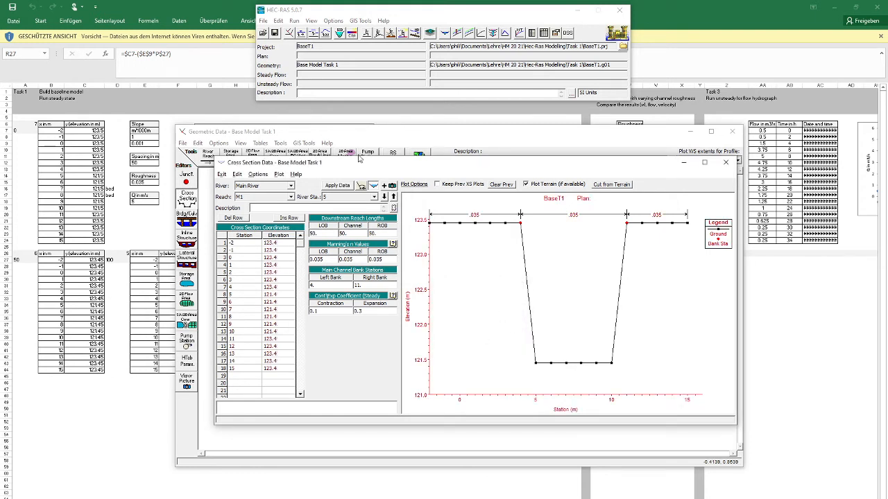
{"action": "left_click", "coordinate": [340, 186]}
Copy the cross section at river station 5 to river station 4 in reach M1 of Main River
{"action": "left_click", "coordinate": [257, 175]}
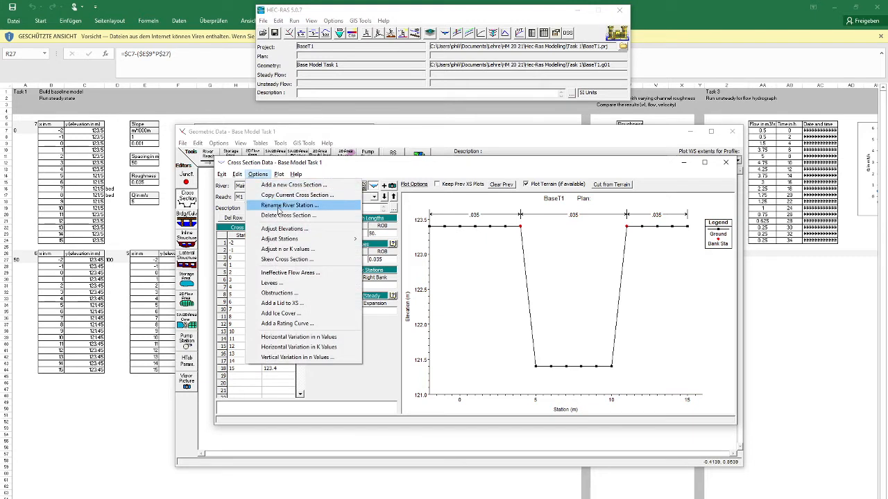
{"action": "left_click", "coordinate": [293, 195]}
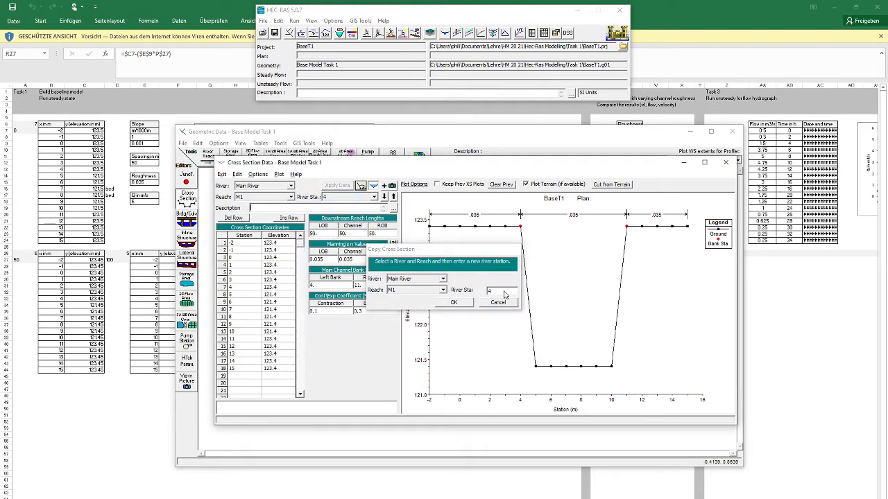
{"action": "key", "text": "Escape"}
Adjust the elevations at river station 4 by -0.05, apply the data, and check them against cross section 4 in the Excel workbook
{"action": "left_click", "coordinate": [258, 174]}
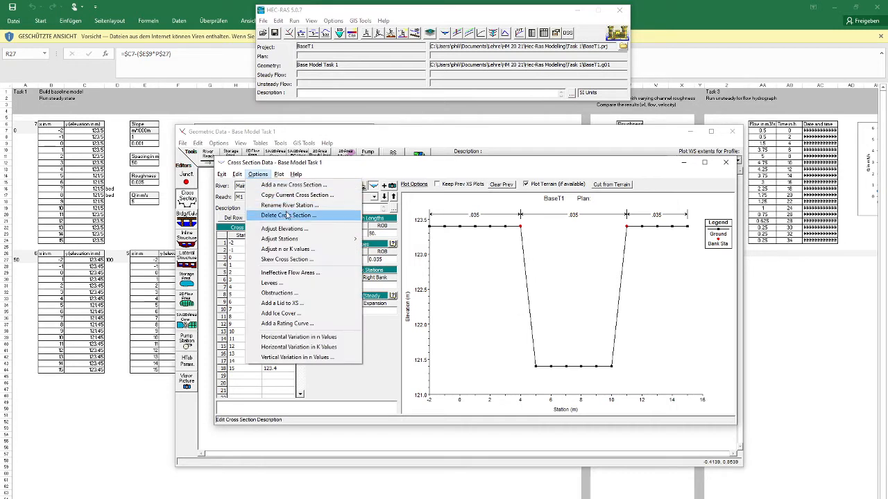
{"action": "left_click", "coordinate": [281, 229]}
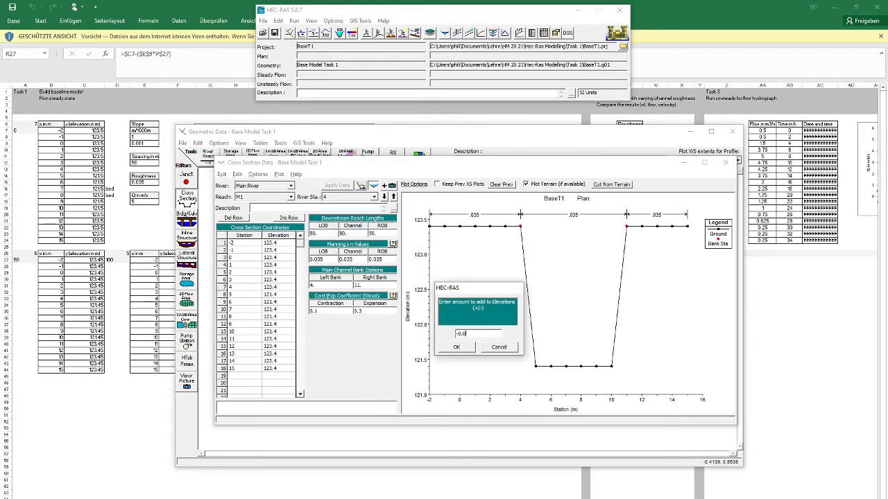
{"action": "left_click", "coordinate": [469, 350]}
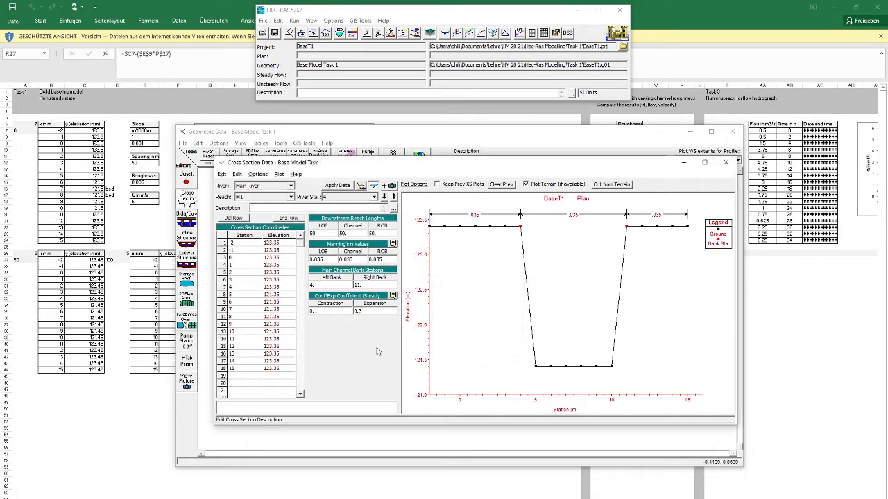
{"action": "left_click", "coordinate": [341, 188]}
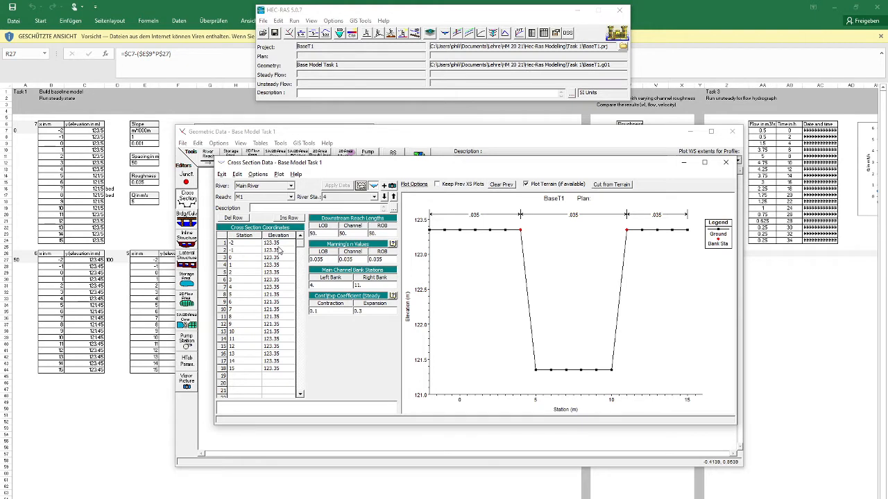
{"action": "left_click", "coordinate": [200, 5]}
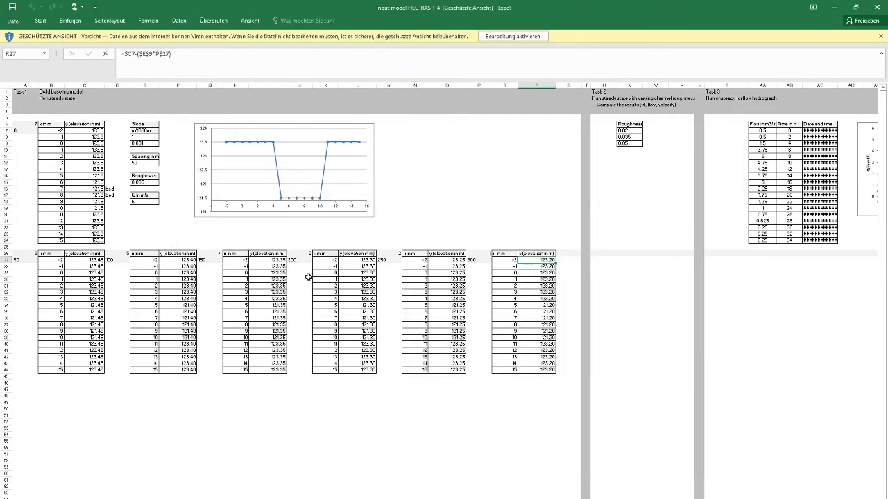
{"action": "key", "text": "alt+Tab"}
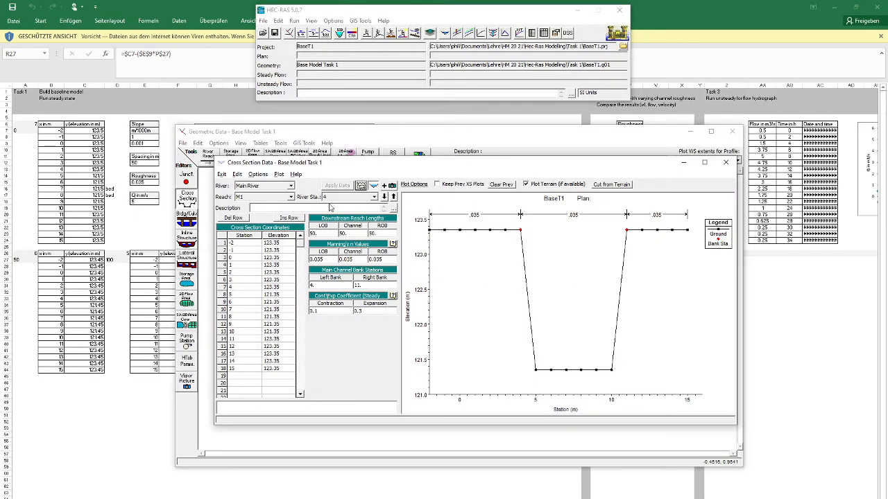
Copy the cross section at river station 4 to river station 3 in reach M1 of Main River
{"action": "left_click", "coordinate": [257, 174]}
{"action": "left_click", "coordinate": [281, 195]}
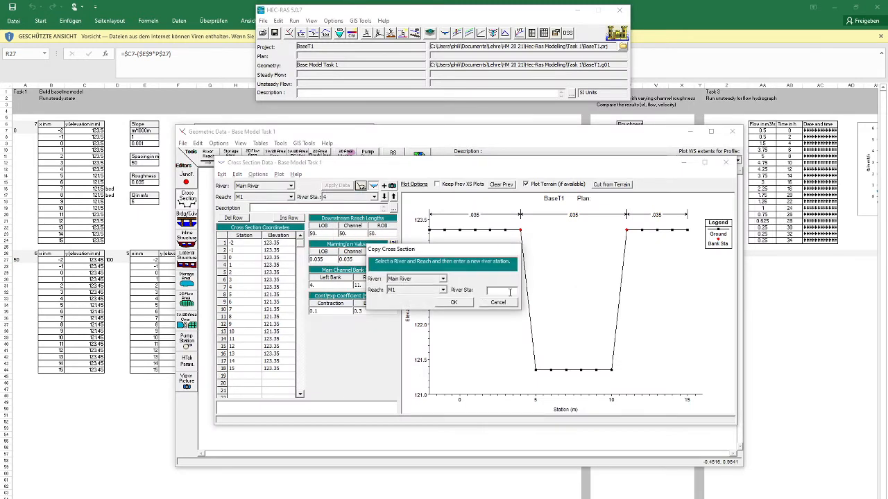
{"action": "type", "text": "3"}
{"action": "left_click", "coordinate": [450, 303]}
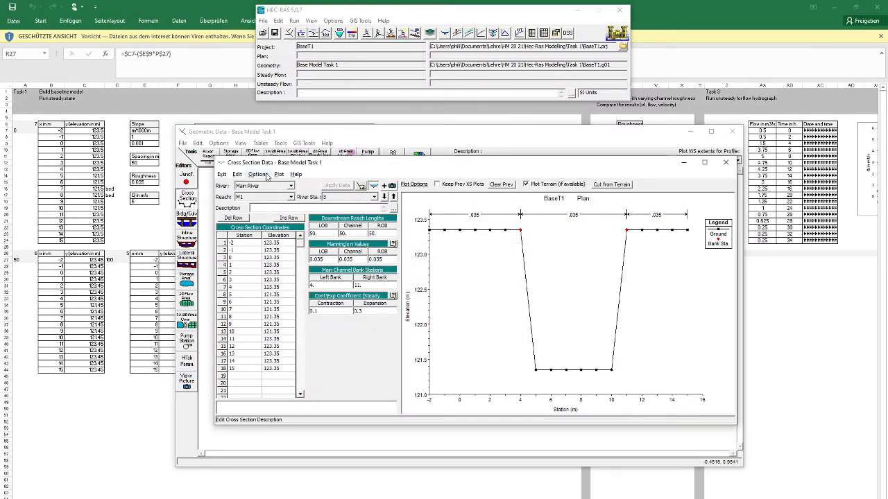
Adjust the elevations of the cross section at river station 3 by -0.05
{"action": "left_click", "coordinate": [258, 174]}
{"action": "left_click", "coordinate": [285, 228]}
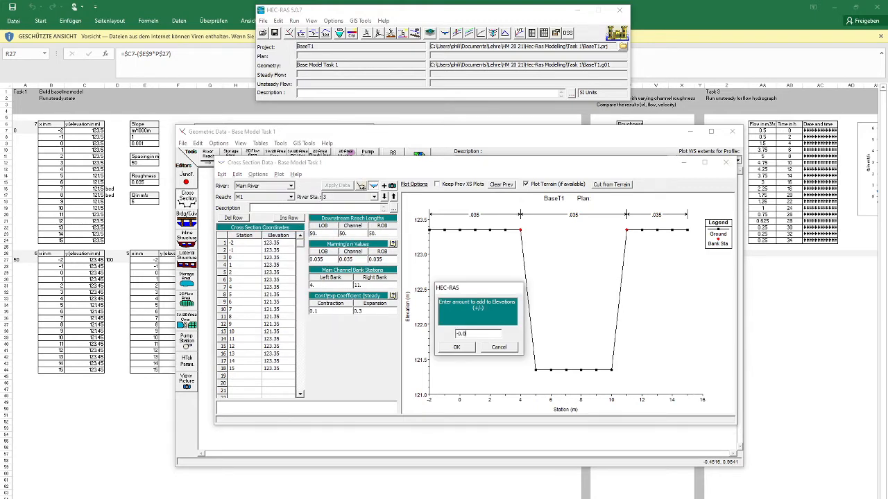
{"action": "key", "text": "Return"}
Copy the cross section at river station 3 to river station 2 in reach M1 of Main River
{"action": "left_click", "coordinate": [258, 174]}
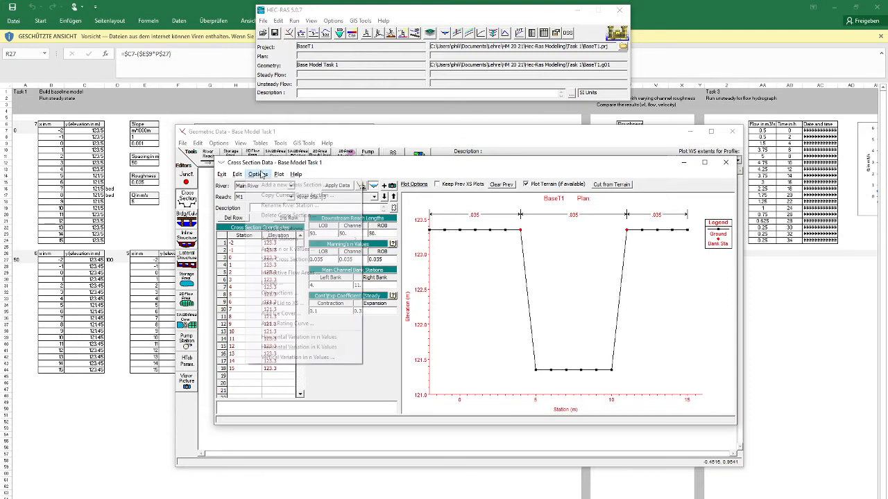
{"action": "left_click", "coordinate": [281, 197]}
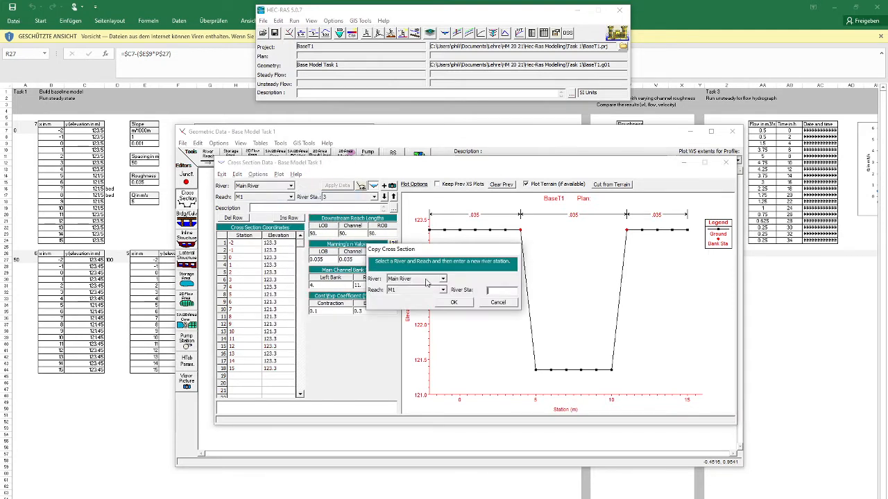
{"action": "left_click", "coordinate": [454, 303]}
Adjust the elevations of the cross section at river station 2 by -0.05 and apply the data
{"action": "left_click", "coordinate": [262, 174]}
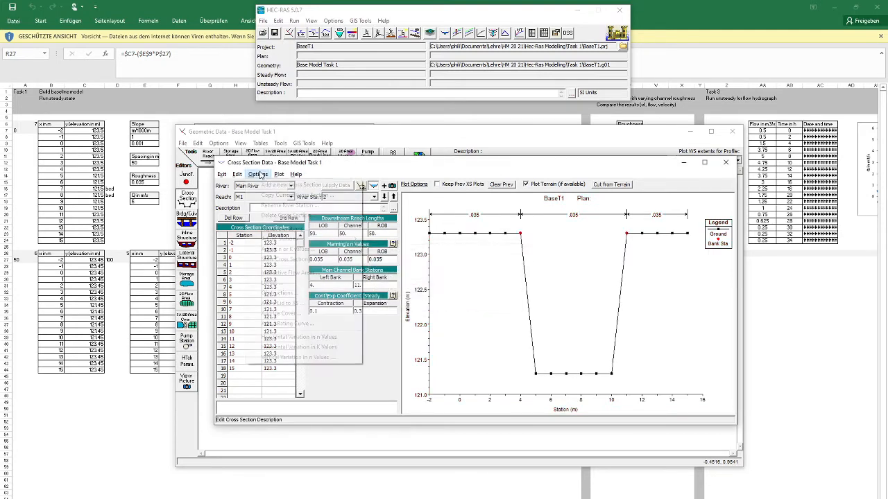
{"action": "left_click", "coordinate": [285, 228]}
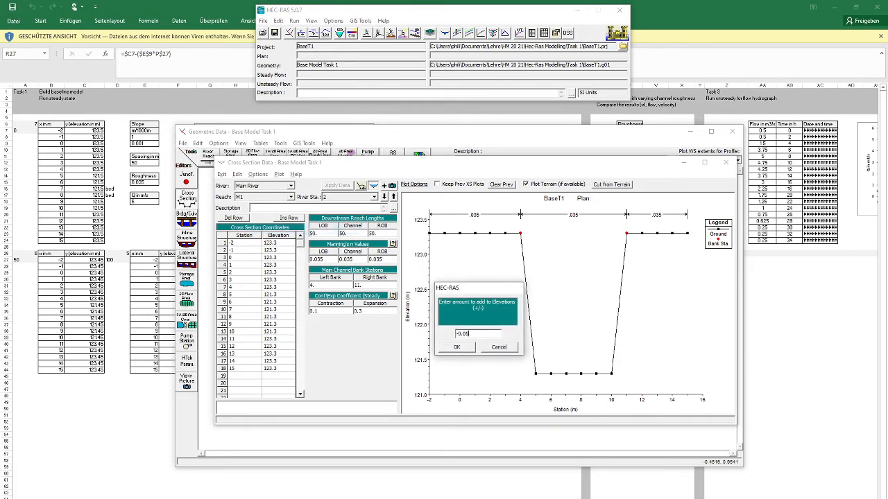
{"action": "left_click", "coordinate": [457, 347]}
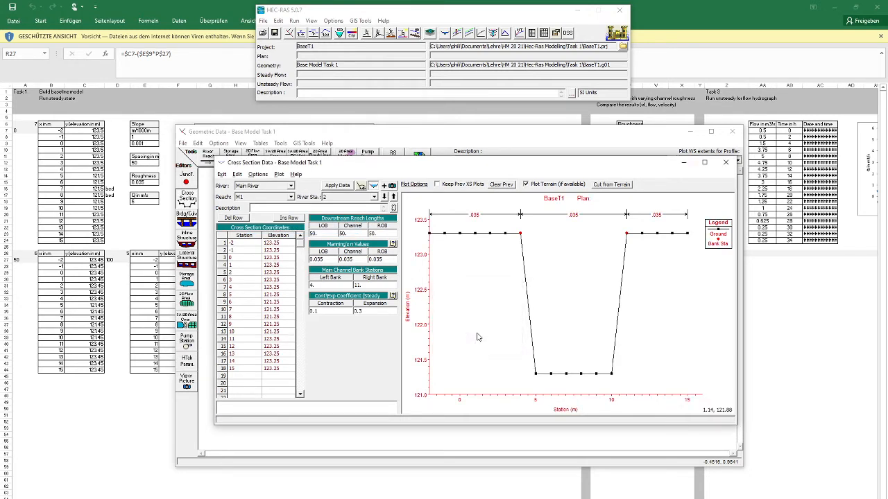
{"action": "left_click", "coordinate": [337, 186]}
Copy the cross section at river station 2 to river station 1 in reach M1 of Main River
{"action": "left_click", "coordinate": [257, 174]}
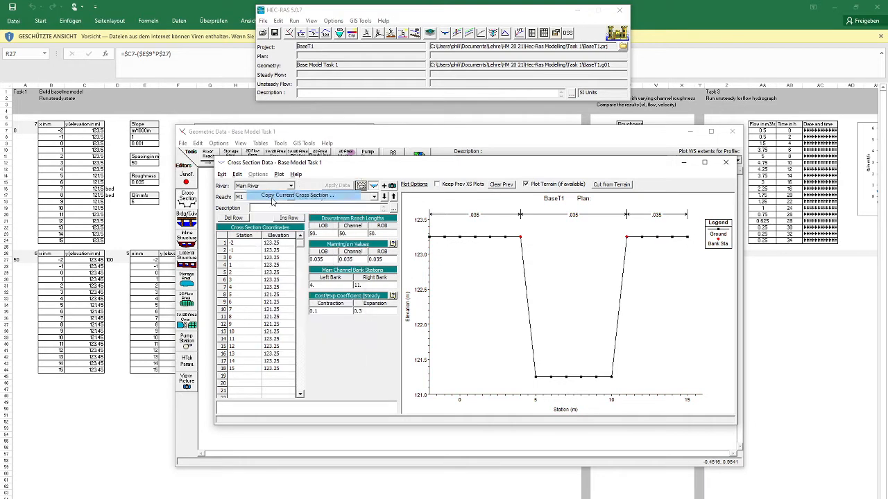
{"action": "left_click", "coordinate": [291, 196]}
{"action": "type", "text": "1"}
{"action": "left_click", "coordinate": [452, 303]}
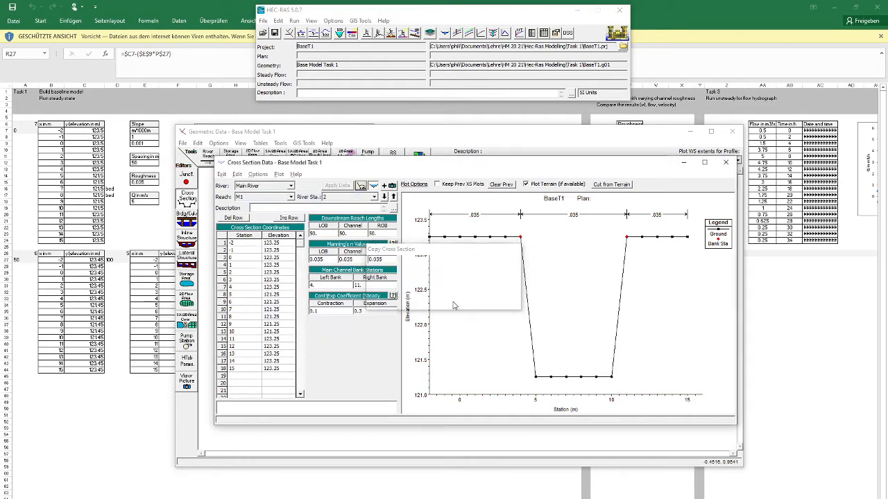
Adjust the elevations of the cross section at river station 1 by -0.05 and apply the data
{"action": "left_click", "coordinate": [258, 174]}
{"action": "left_click", "coordinate": [283, 229]}
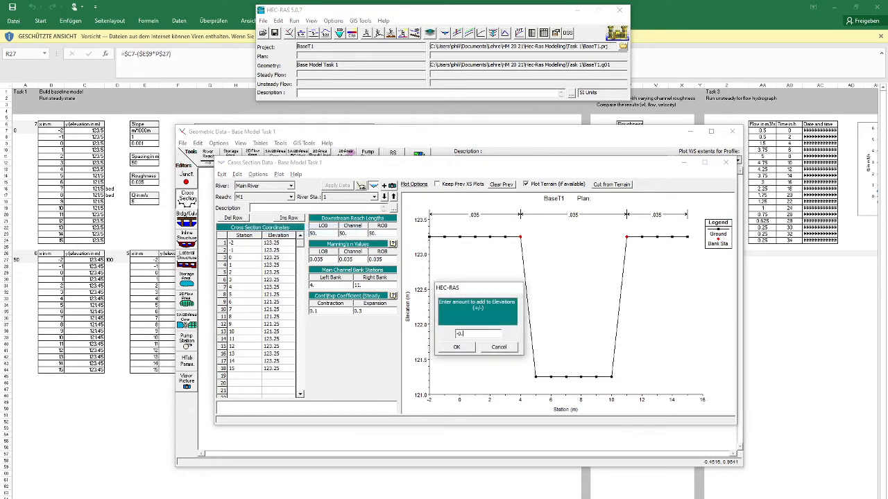
{"action": "type", "text": "-0.05"}
{"action": "key", "text": "Return"}
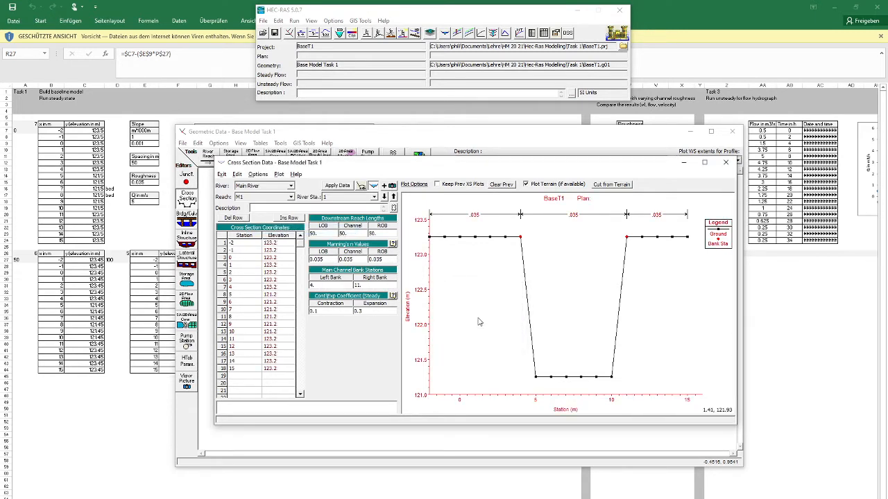
{"action": "left_click", "coordinate": [338, 185]}
Exit the cross section editor and save the geometry data
{"action": "left_click", "coordinate": [222, 175]}
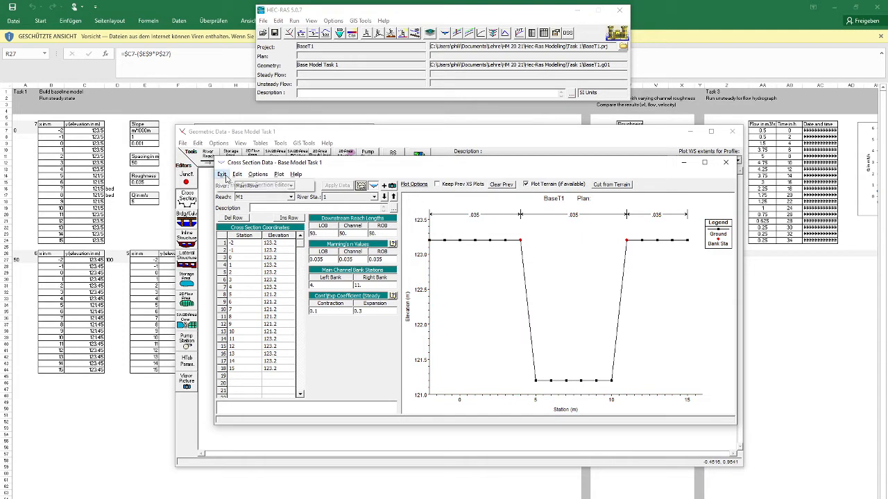
{"action": "left_click", "coordinate": [239, 185]}
{"action": "left_click", "coordinate": [183, 142]}
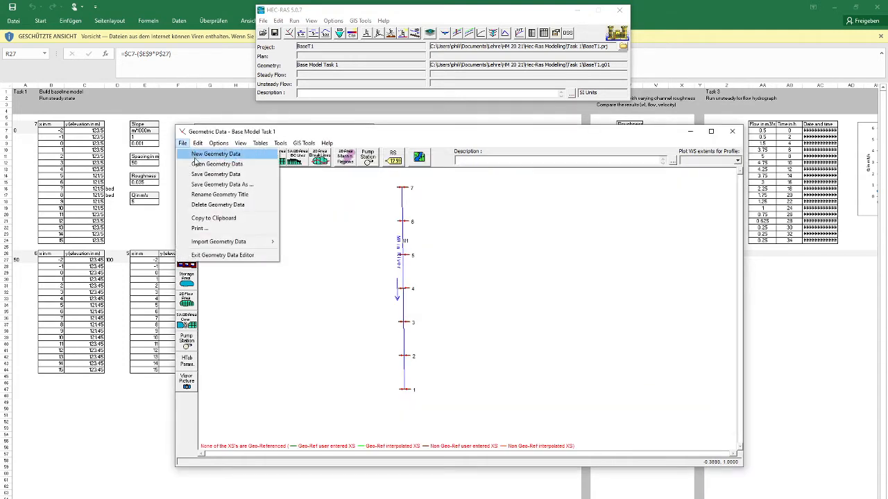
{"action": "left_click", "coordinate": [212, 174]}
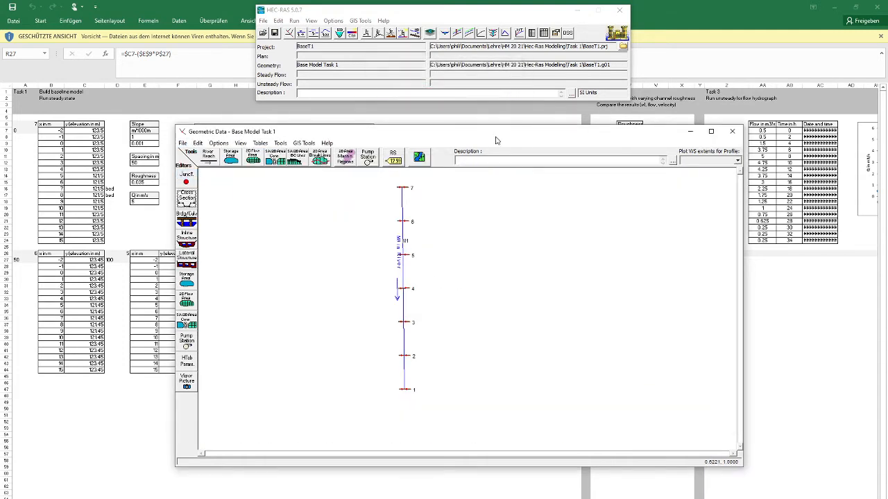
Reopen the cross section editor at river station 1, compare it with cross section 1 in the Excel workbook, and exit the editor
{"action": "mouse_move", "coordinate": [495, 140]}
{"action": "left_mouse_down"}
{"action": "mouse_move", "coordinate": [584, 154]}
{"action": "mouse_move", "coordinate": [504, 145]}
{"action": "left_mouse_up"}
{"action": "left_click", "coordinate": [197, 203]}
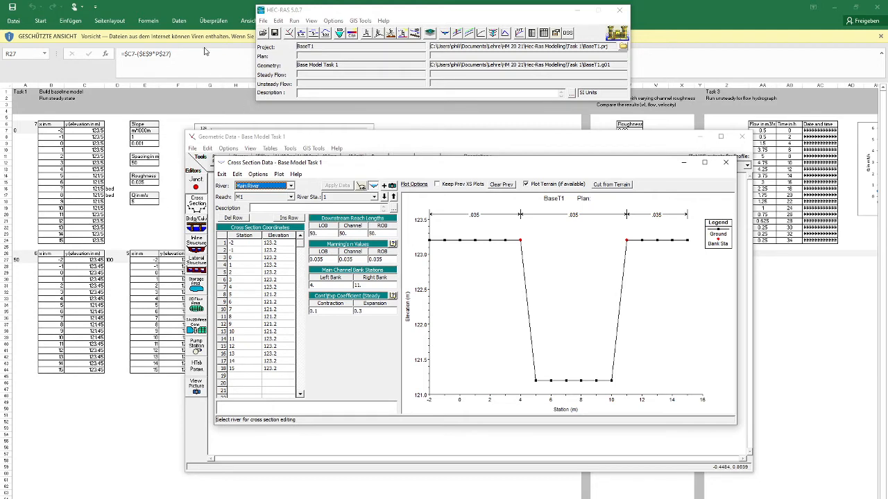
{"action": "left_click", "coordinate": [212, 4]}
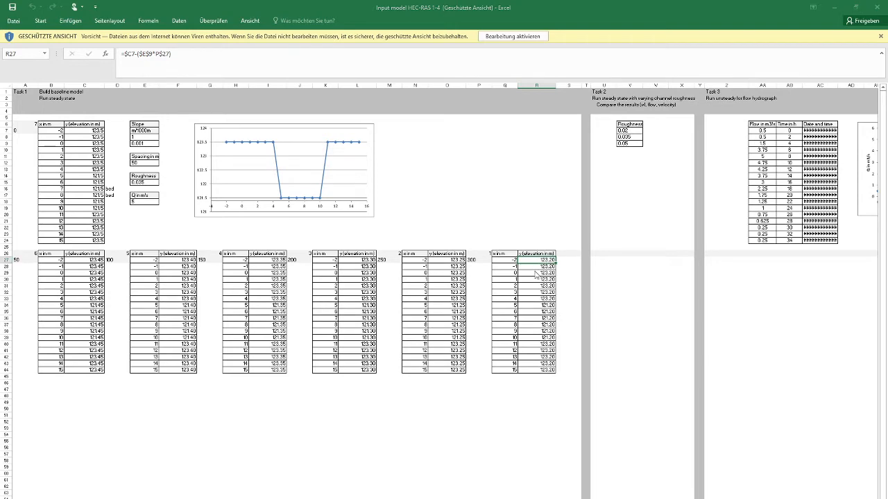
{"action": "key", "text": "alt+Tab"}
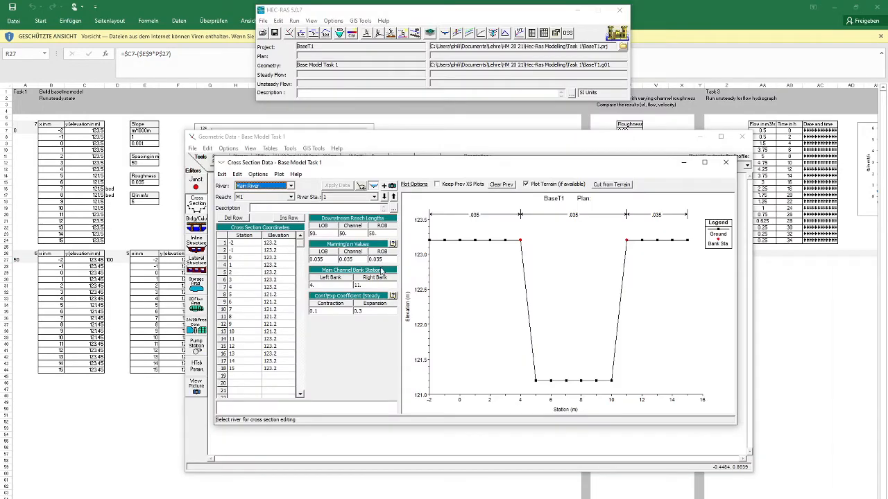
{"action": "left_click", "coordinate": [221, 174]}
{"action": "left_click", "coordinate": [233, 185]}
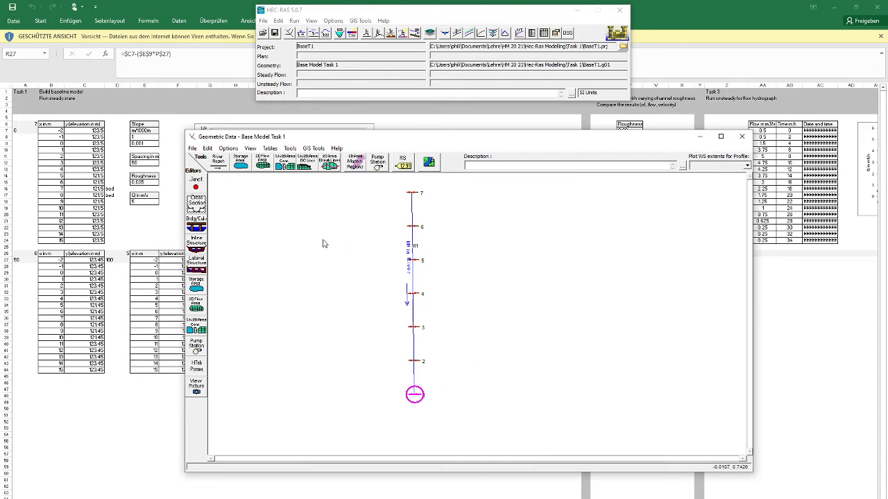
Exit the geometry data editor and switch to the input workbook in Excel to look up the discharge Q for Task 1
{"action": "left_click", "coordinate": [192, 148]}
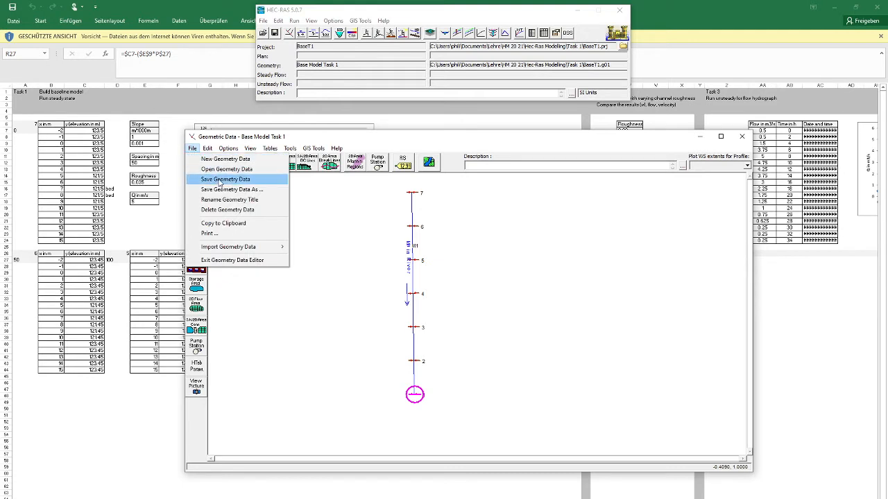
{"action": "left_click", "coordinate": [227, 260]}
{"action": "left_click_drag", "start_coordinate": [457, 12], "coordinate": [459, 125]}
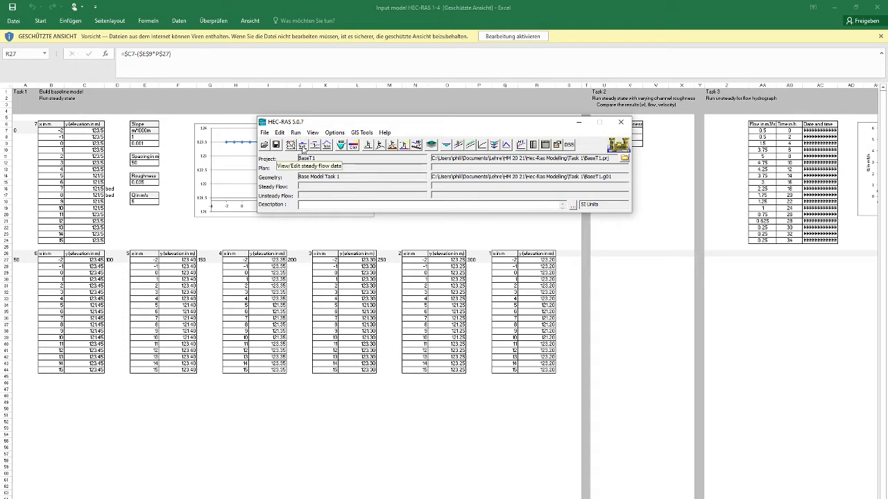
{"action": "left_click", "coordinate": [144, 203]}
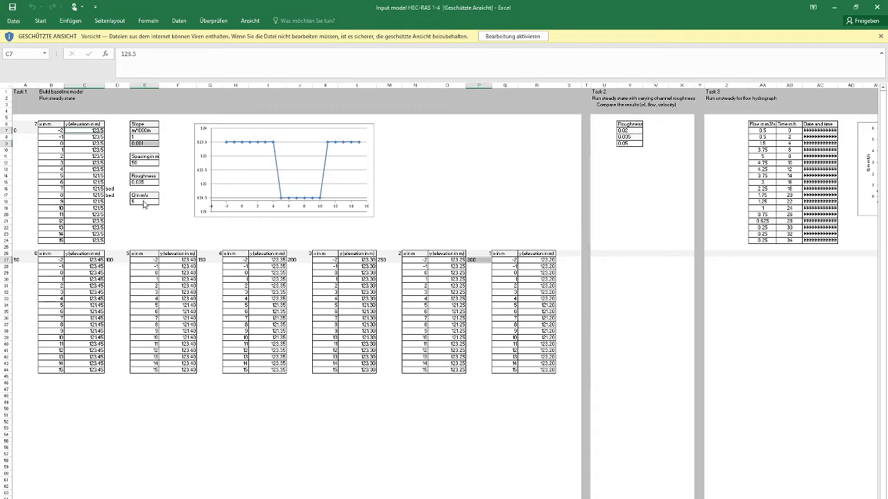
Switch to HEC-RAS, open the steady flow data editor and arrange the windows so the workbook's input values stay visible
{"action": "key", "text": "alt+Tab"}
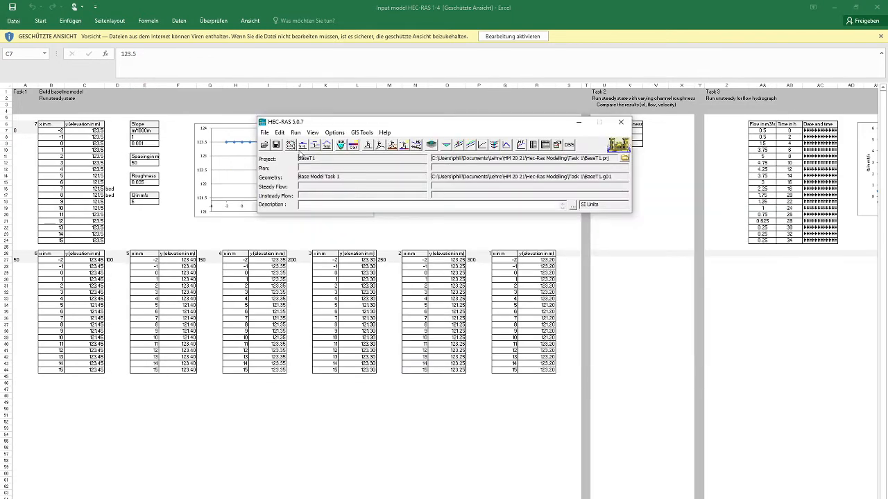
{"action": "left_click", "coordinate": [303, 145]}
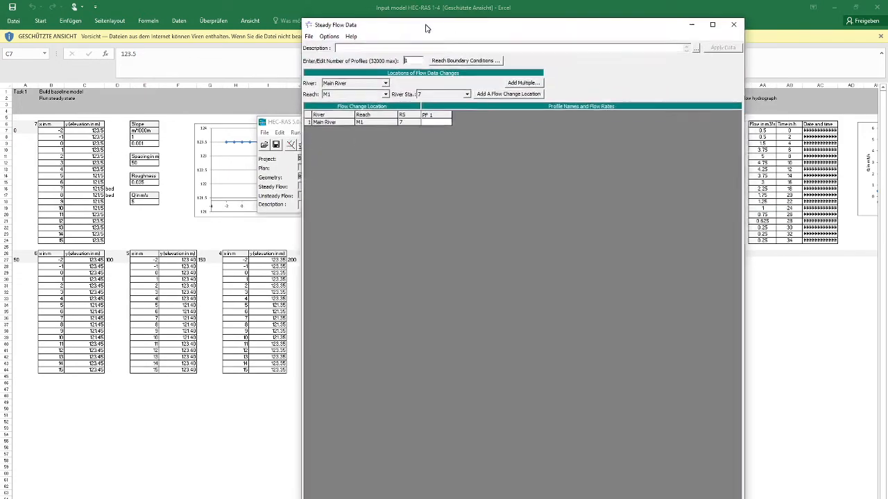
{"action": "left_click_drag", "start_coordinate": [427, 27], "coordinate": [411, 201]}
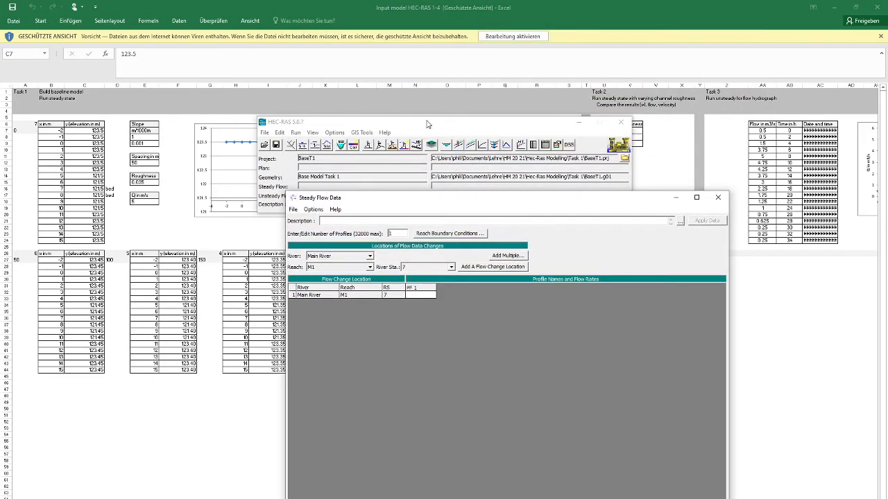
{"action": "left_click_drag", "start_coordinate": [427, 123], "coordinate": [434, 42]}
{"action": "left_click_drag", "start_coordinate": [447, 201], "coordinate": [412, 151]}
Create a new flow data file titled Steady5 in the Task 1 folder
{"action": "left_click", "coordinate": [256, 158]}
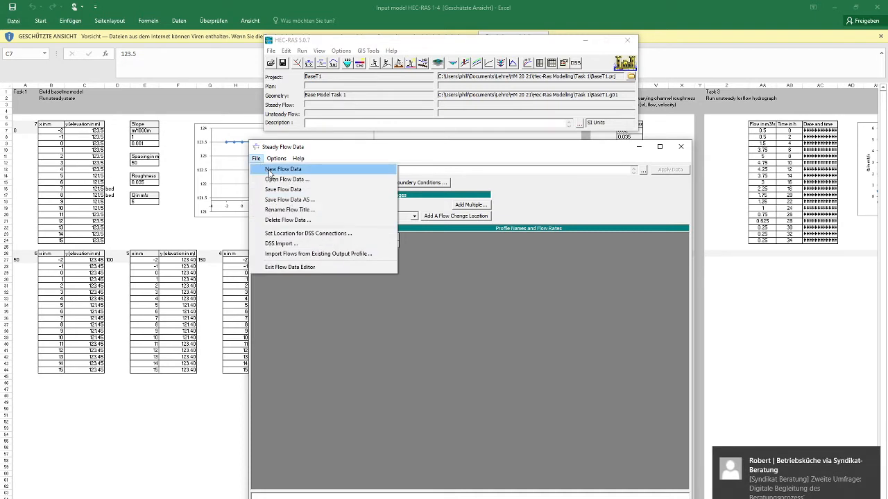
{"action": "left_click", "coordinate": [269, 171]}
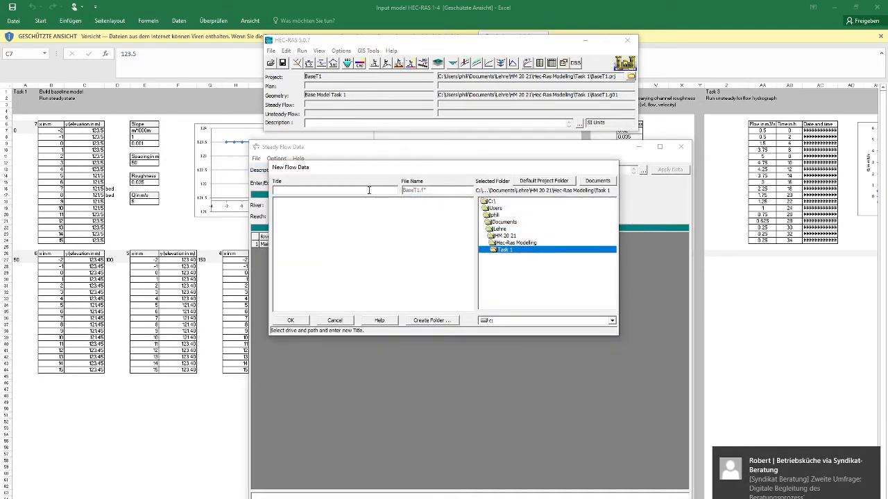
{"action": "left_click", "coordinate": [369, 190]}
{"action": "type", "text": "Stea"}
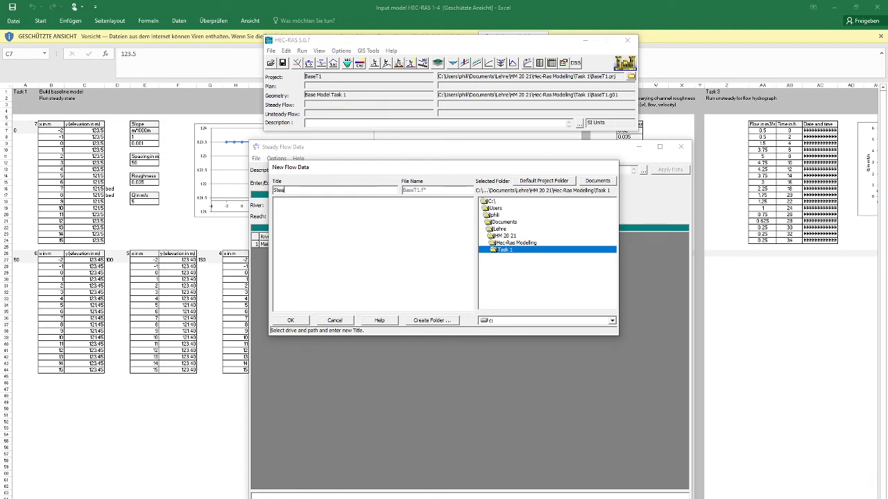
{"action": "type", "text": "dy5"}
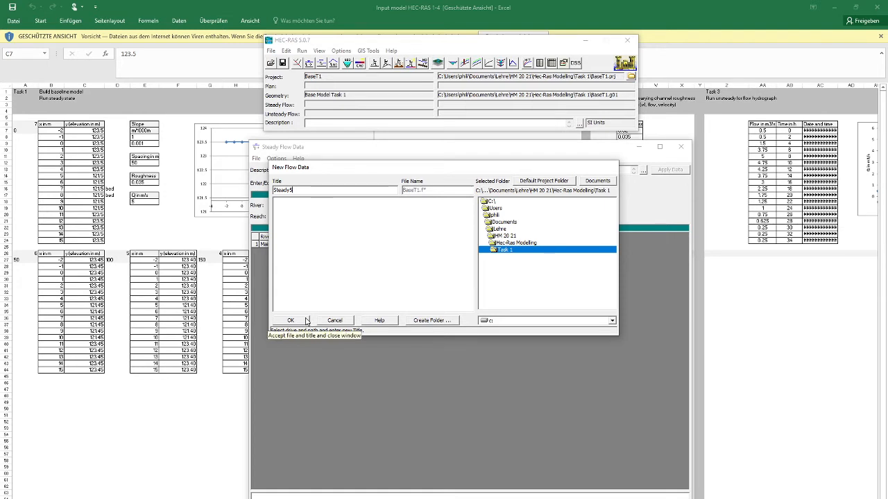
{"action": "left_click", "coordinate": [307, 209]}
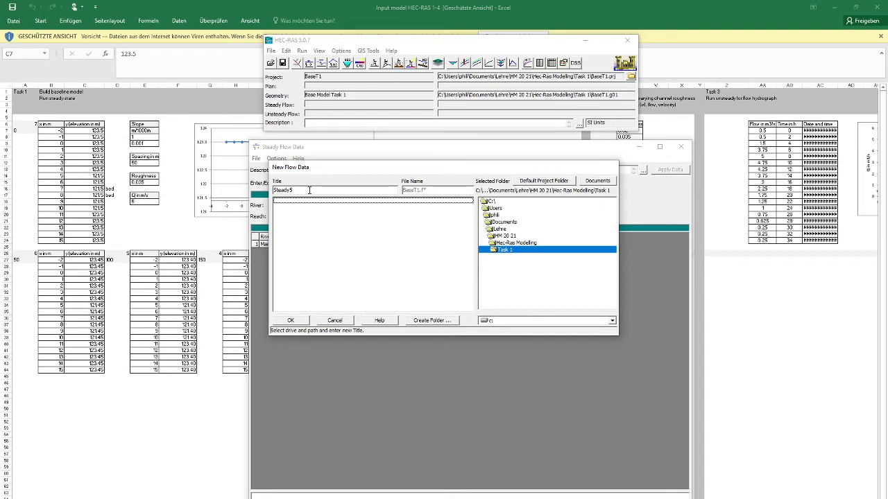
{"action": "left_click", "coordinate": [291, 320]}
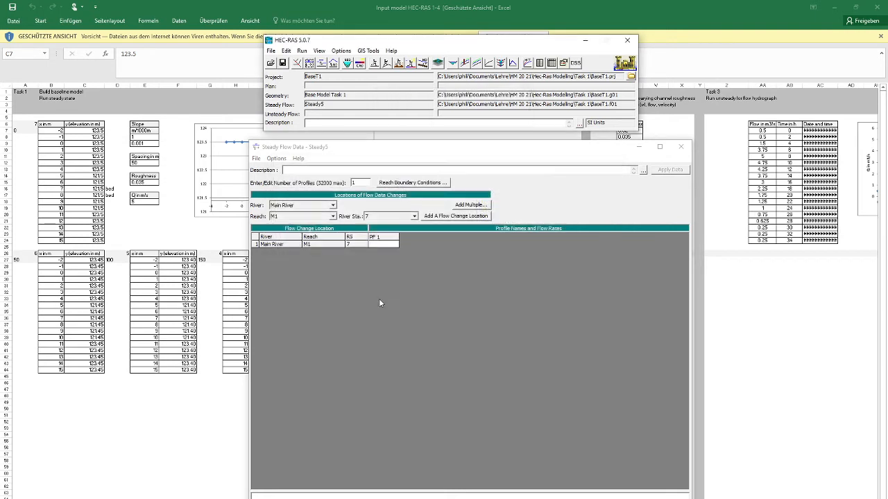
Enter a flow of 5 for profile PF 1 at river station 7 and set the downstream boundary to normal depth with slope 0.001
{"action": "left_click", "coordinate": [387, 246]}
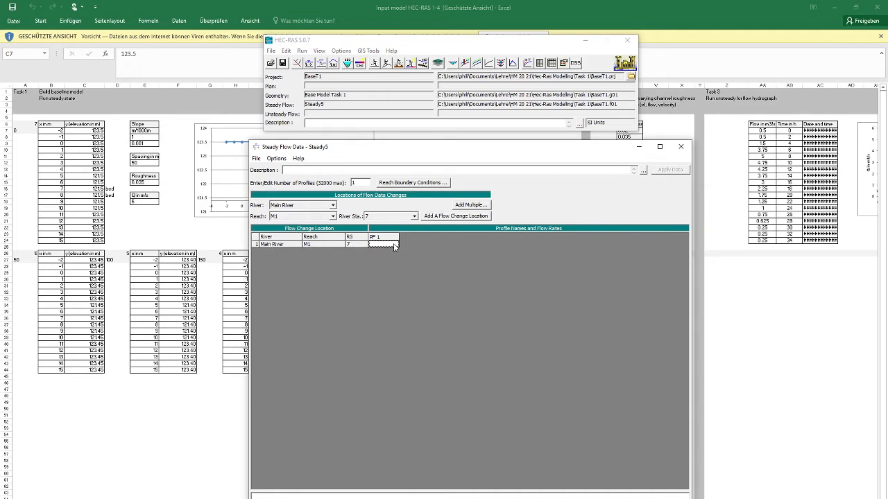
{"action": "type", "text": "5"}
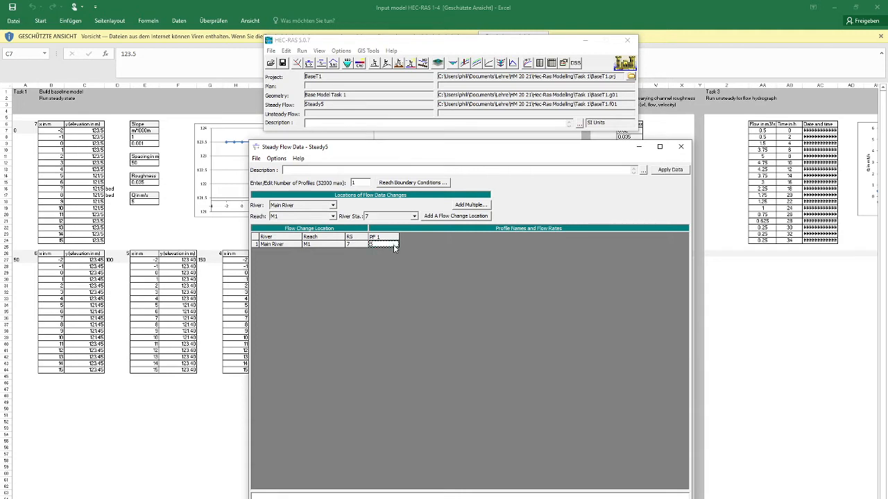
{"action": "left_click", "coordinate": [414, 183]}
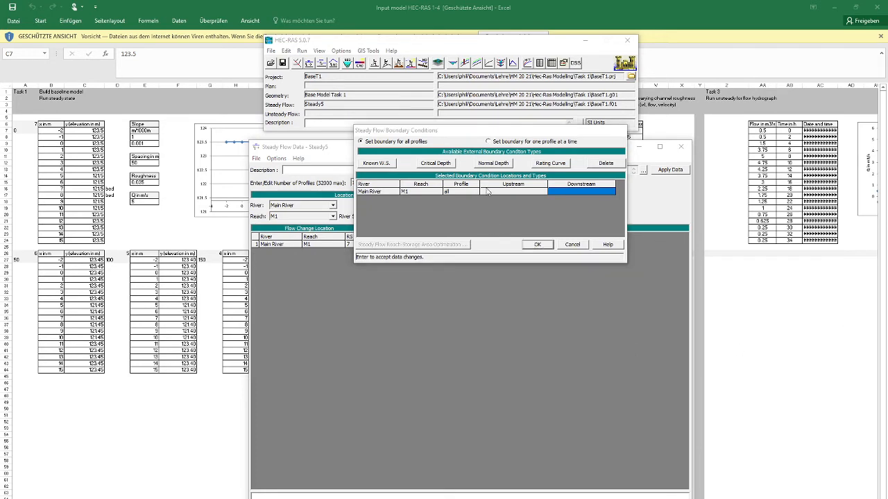
{"action": "left_click_drag", "start_coordinate": [489, 136], "coordinate": [431, 200]}
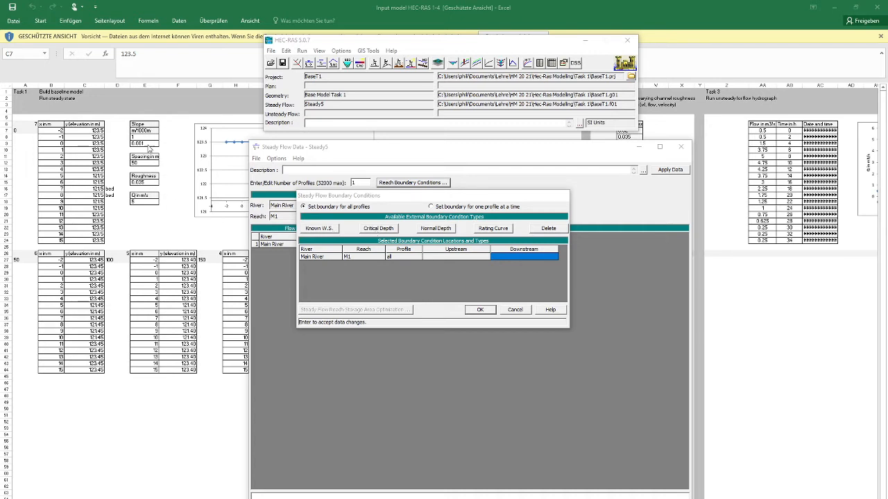
{"action": "left_click", "coordinate": [378, 228]}
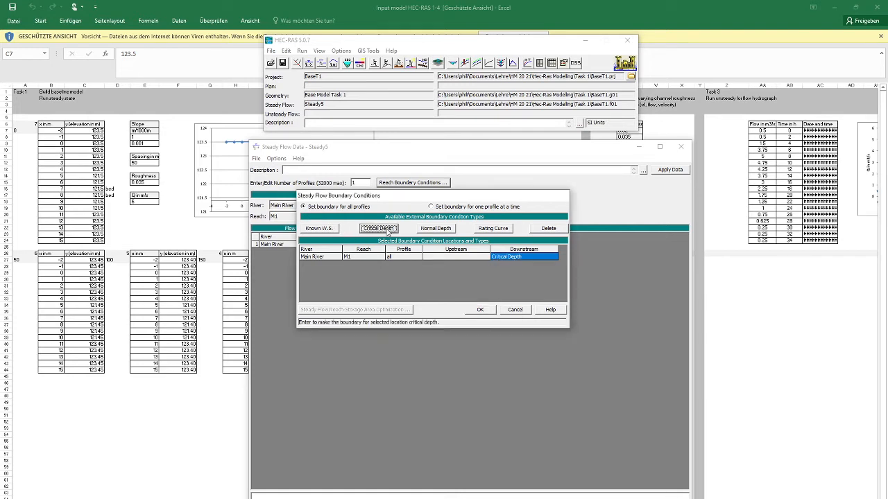
{"action": "left_click", "coordinate": [436, 229]}
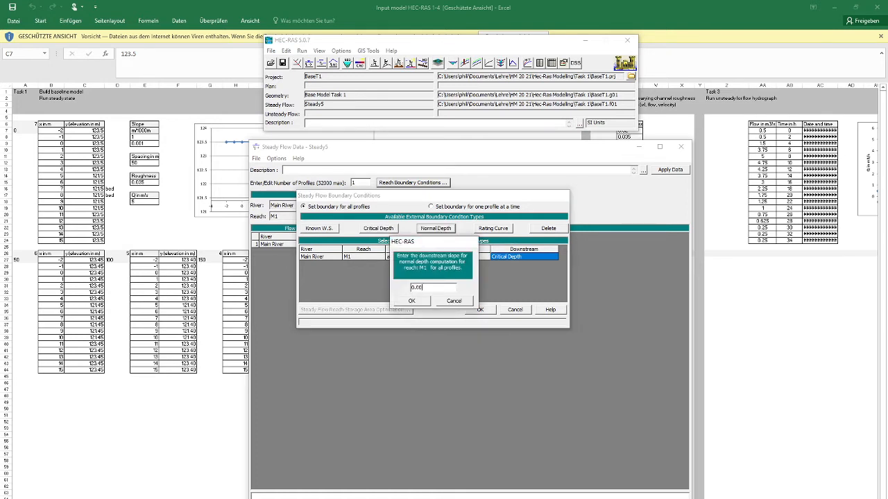
{"action": "left_click", "coordinate": [412, 301]}
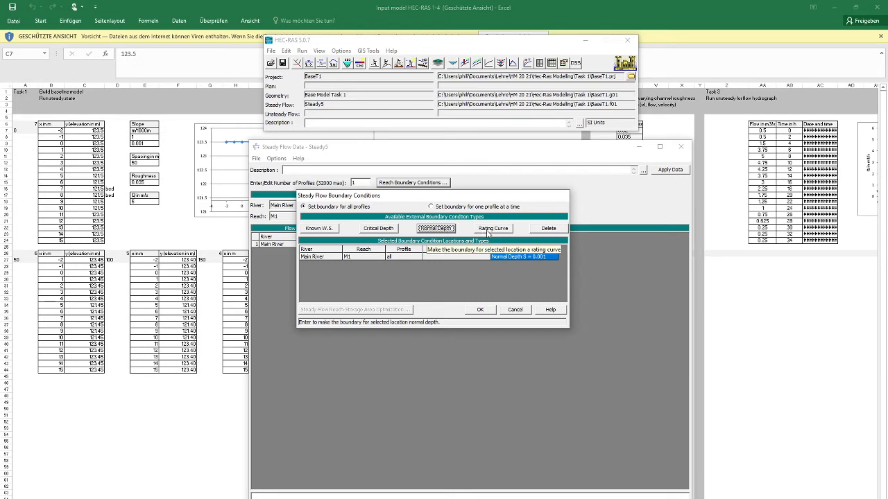
{"action": "left_click", "coordinate": [480, 310]}
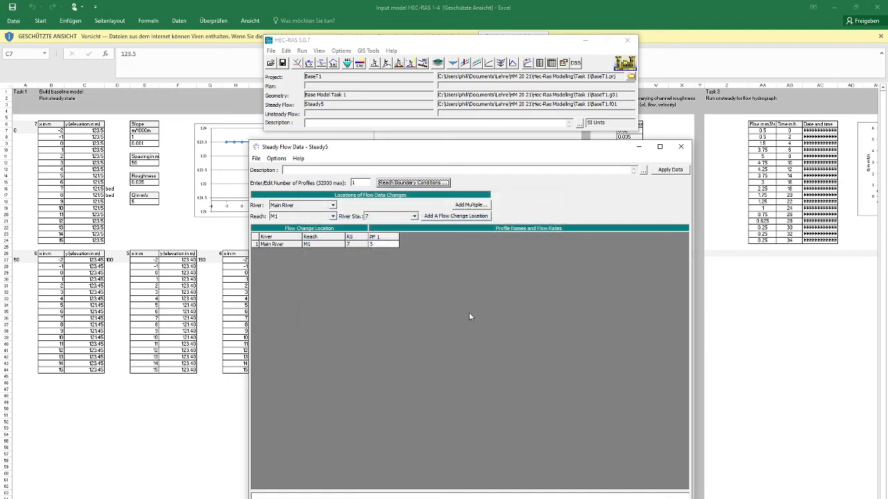
Save the steady flow data and exit the flow data editor
{"action": "left_click", "coordinate": [258, 159]}
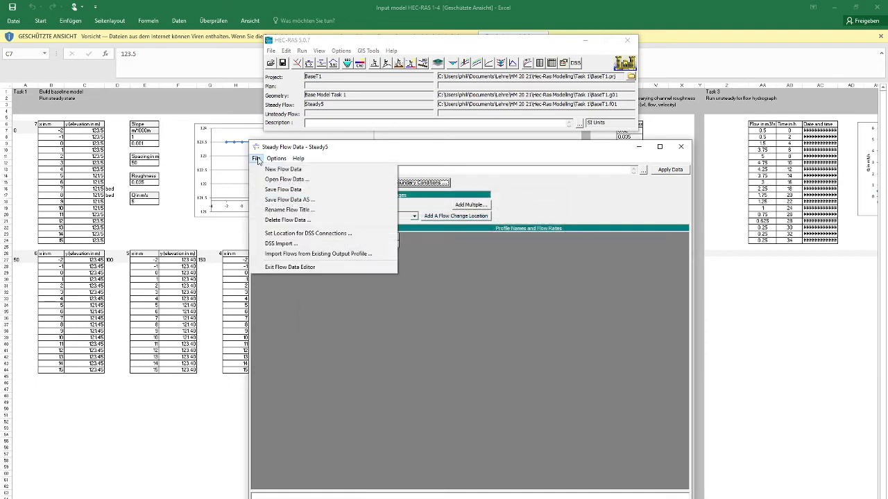
{"action": "left_click", "coordinate": [278, 194]}
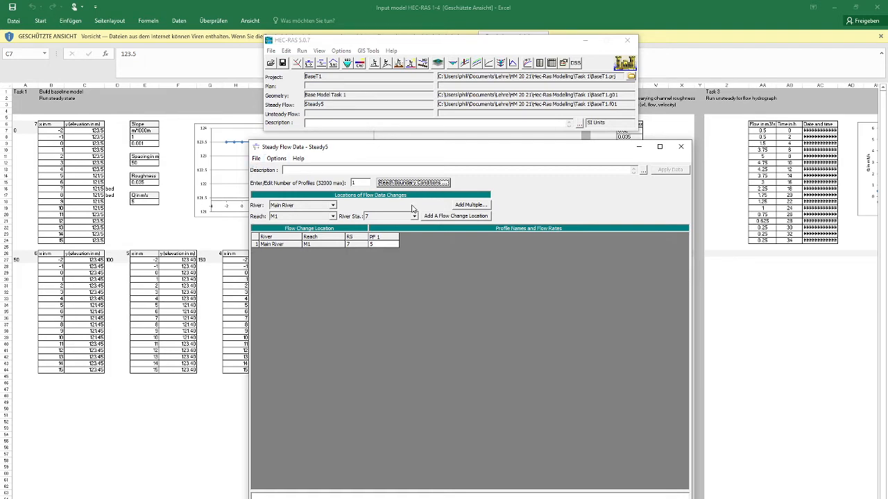
{"action": "left_click", "coordinate": [257, 159]}
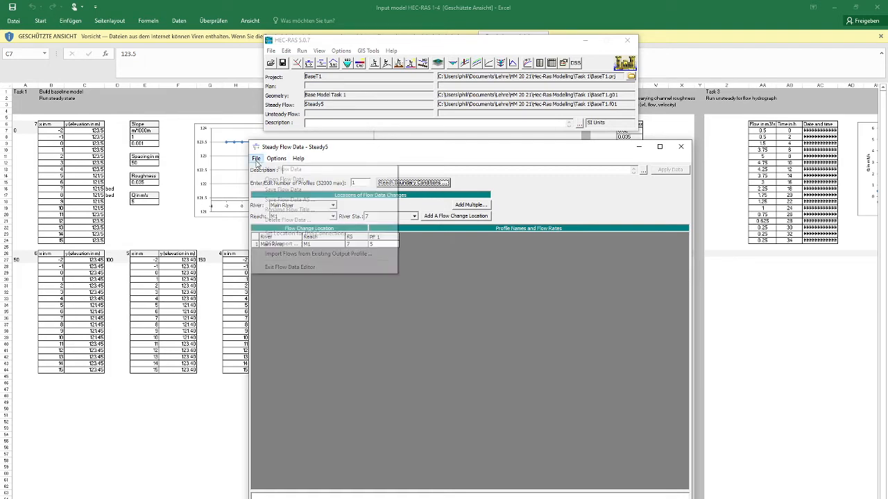
{"action": "left_click", "coordinate": [286, 267]}
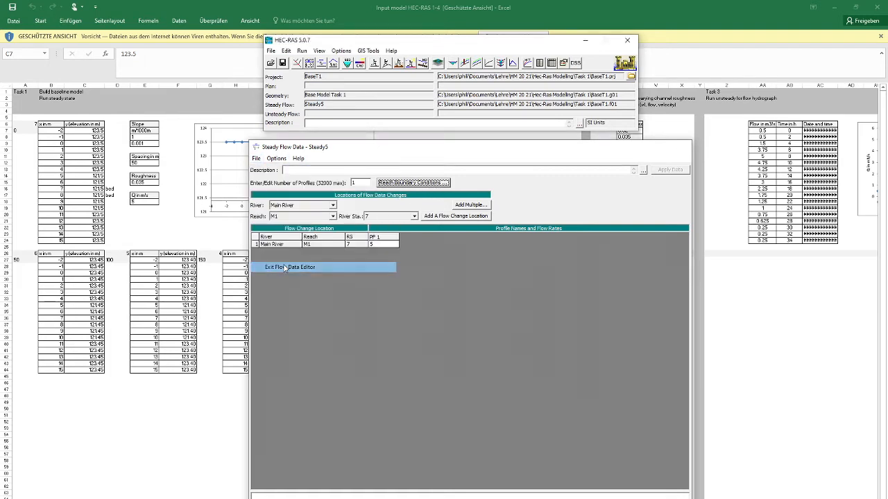
Create a new steady flow analysis plan titled Steady5 with the short identifier R1
{"action": "left_click_drag", "start_coordinate": [433, 43], "coordinate": [411, 171]}
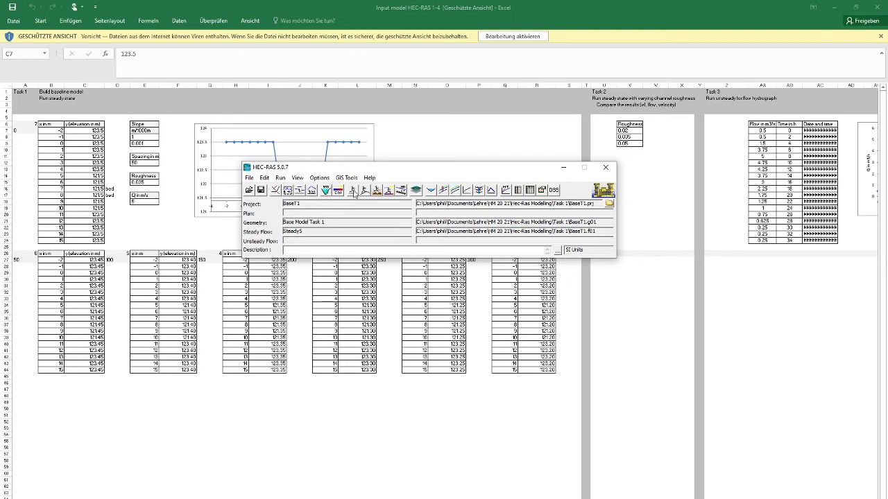
{"action": "left_click", "coordinate": [353, 193]}
{"action": "left_click", "coordinate": [336, 193]}
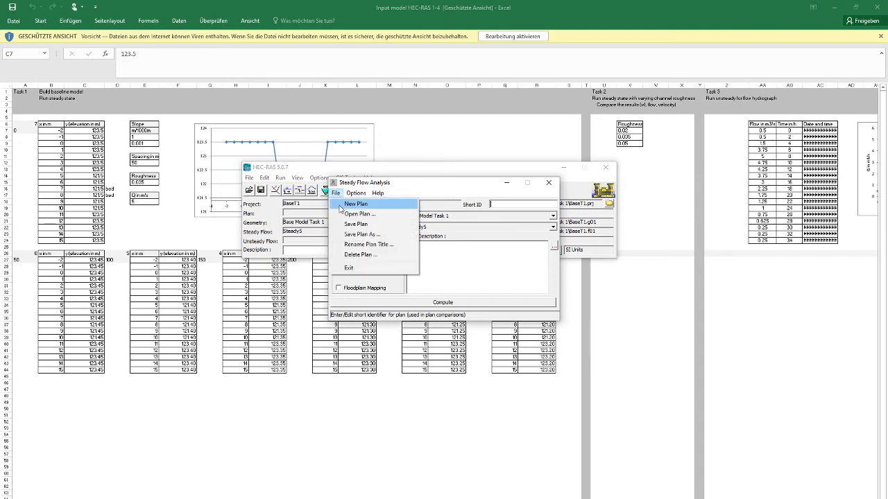
{"action": "left_click", "coordinate": [354, 204]}
{"action": "type", "text": "Stea"}
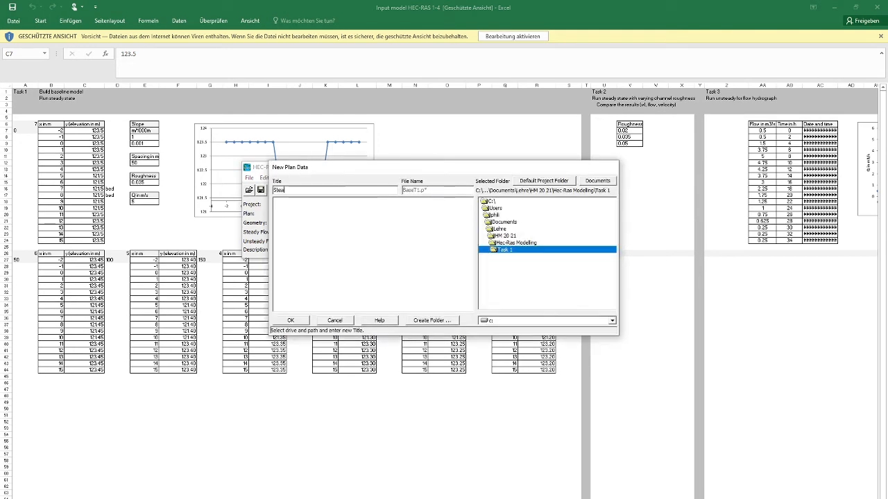
{"action": "type", "text": "dy5"}
{"action": "key", "text": "Return"}
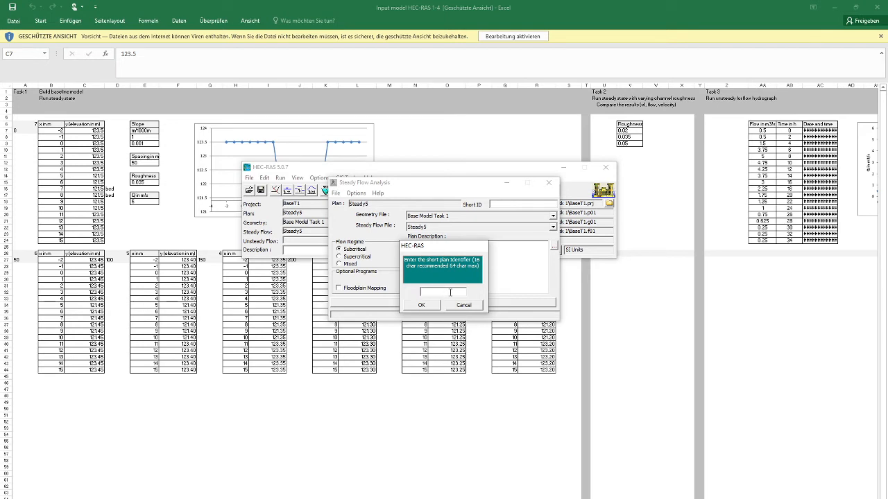
{"action": "type", "text": "S1"}
{"action": "left_click", "coordinate": [421, 305]}
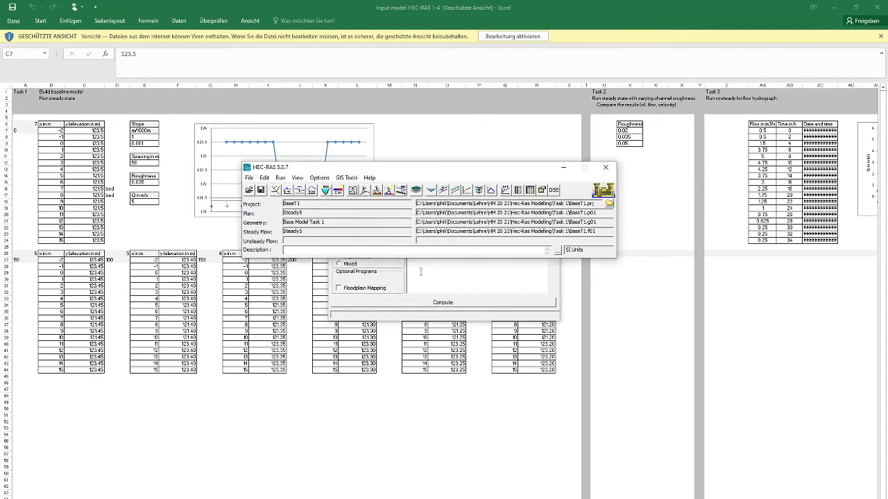
Select geometry file Base Model Task 1 and steady flow file Steady5 for the plan, and compute the steady flow simulation
{"action": "left_click", "coordinate": [449, 316]}
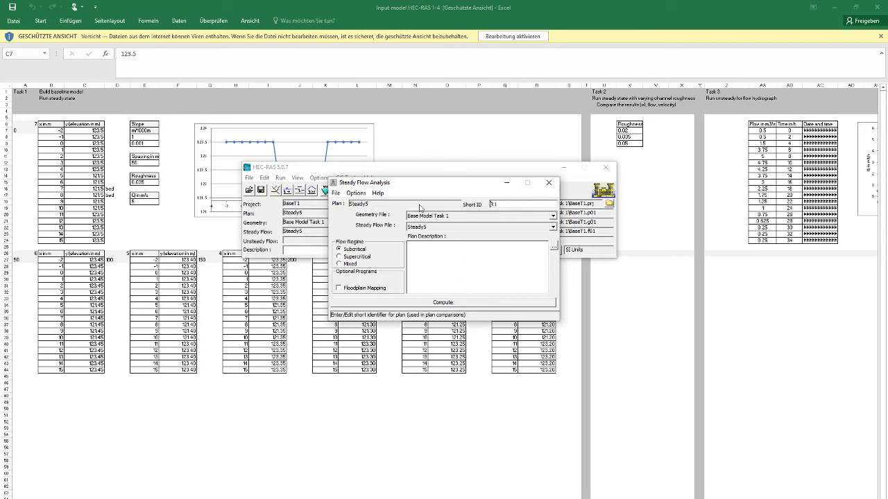
{"action": "left_click", "coordinate": [464, 215]}
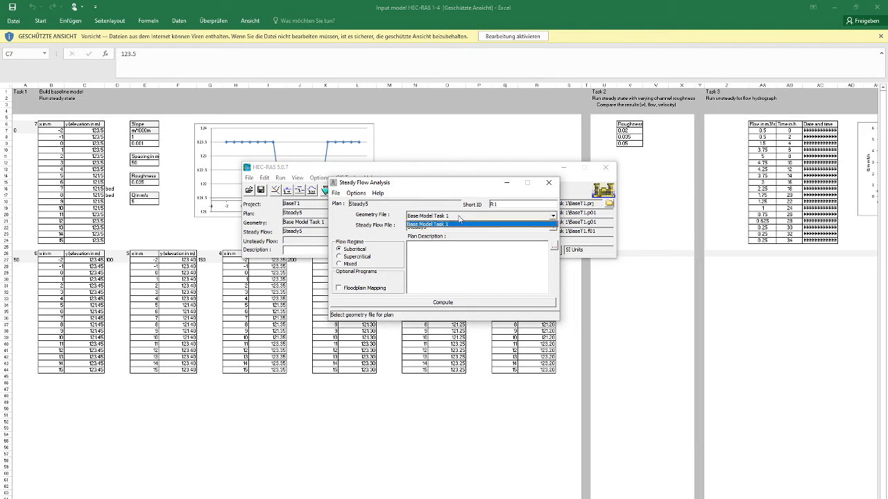
{"action": "left_click", "coordinate": [451, 225]}
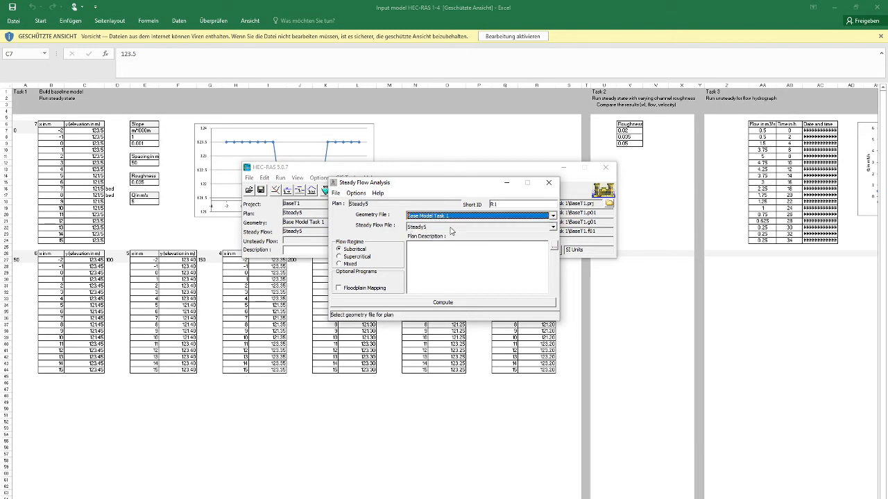
{"action": "left_click", "coordinate": [444, 228]}
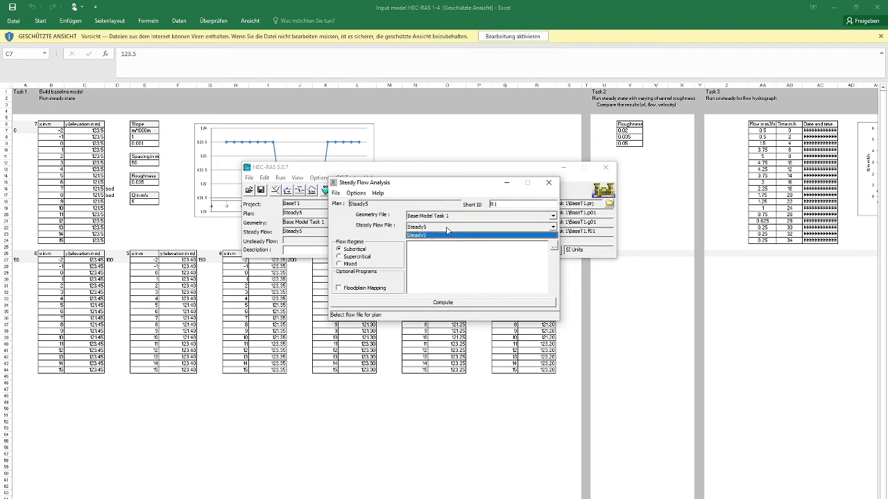
{"action": "left_click", "coordinate": [446, 237]}
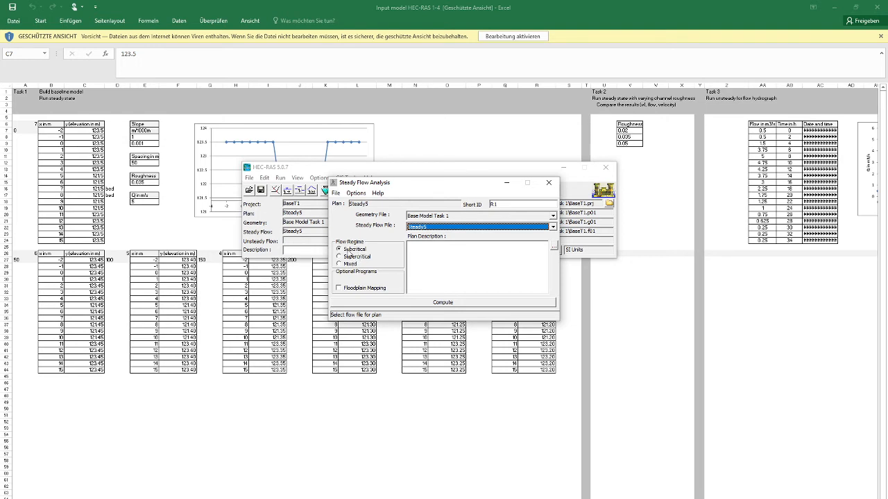
{"action": "left_click", "coordinate": [433, 304]}
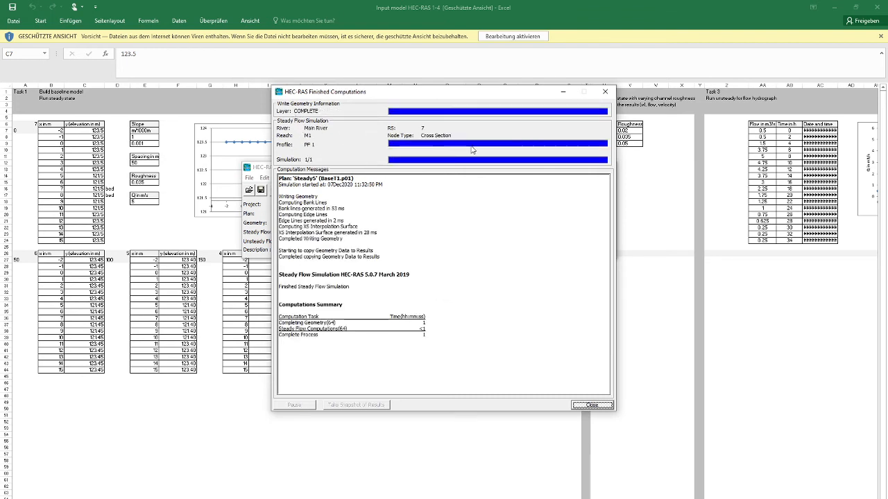
Examine the simulation's computation messages and task times, and close the computation window
{"action": "left_click_drag", "start_coordinate": [297, 287], "coordinate": [363, 287]}
{"action": "left_click", "coordinate": [367, 288]}
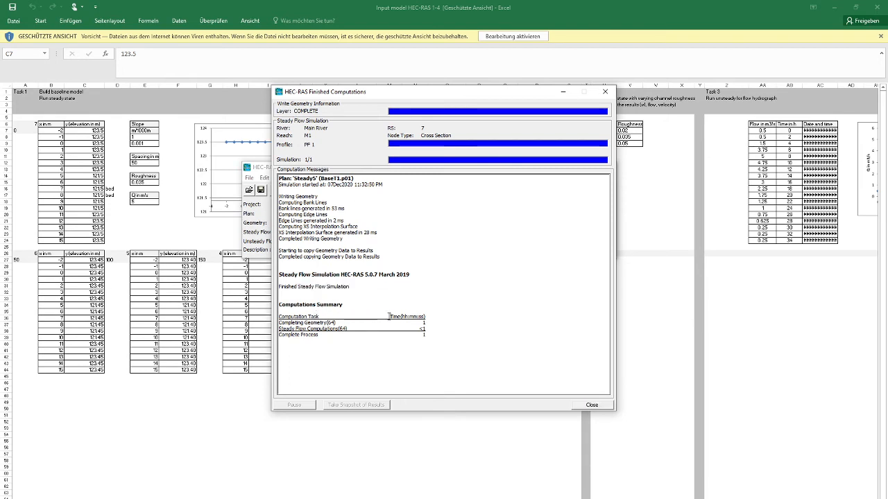
{"action": "left_click_drag", "start_coordinate": [389, 317], "coordinate": [444, 323]}
{"action": "left_click", "coordinate": [469, 332]}
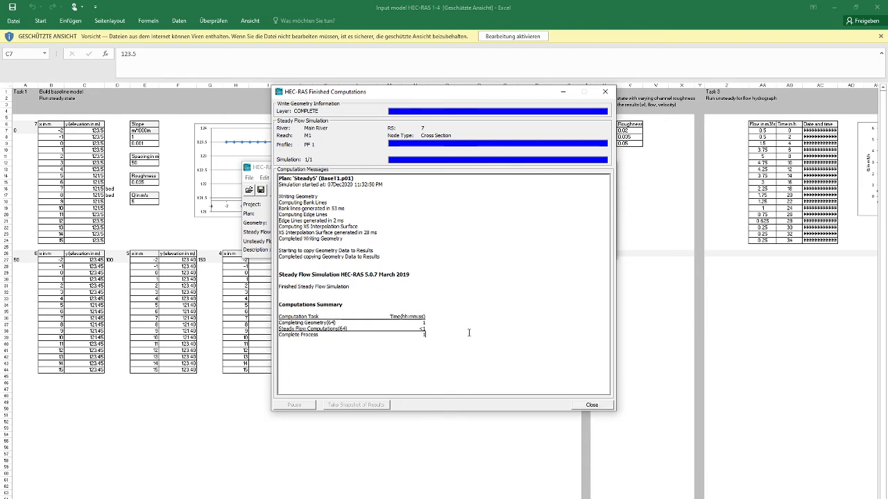
{"action": "left_click", "coordinate": [590, 406]}
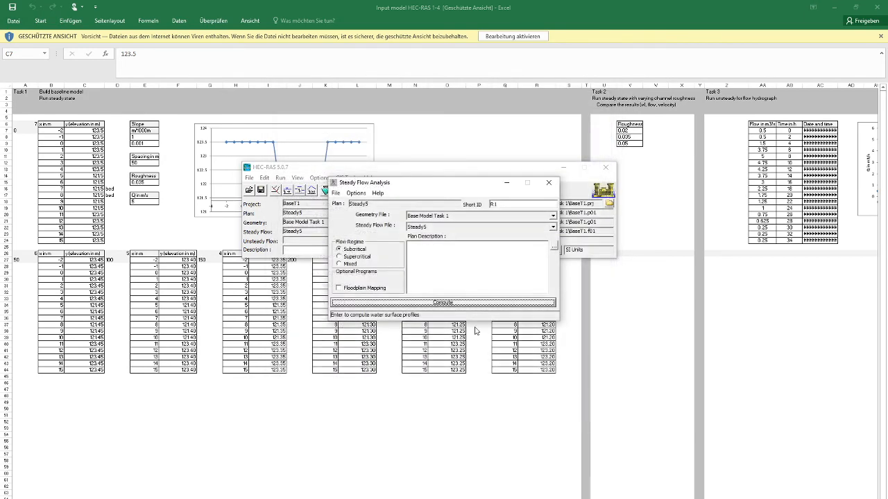
Close the steady flow analysis window and examine the computed water surface at every cross section of Main River, reach M1
{"action": "left_click", "coordinate": [549, 182]}
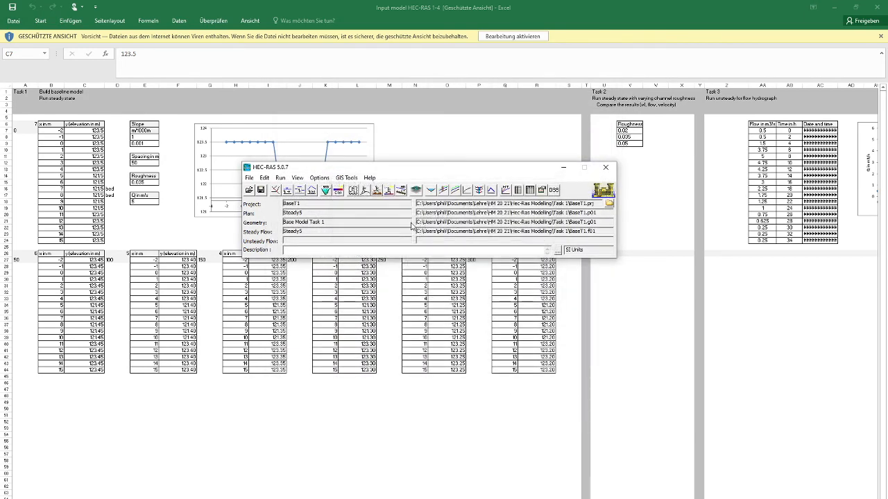
{"action": "left_click", "coordinate": [432, 191]}
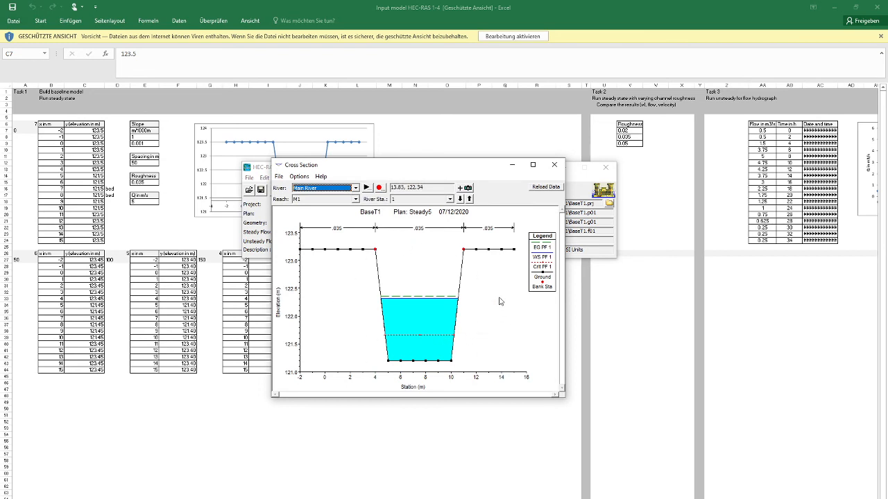
{"action": "left_click", "coordinate": [460, 199]}
{"action": "left_click", "coordinate": [460, 199]}
{"action": "left_click", "coordinate": [460, 199]}
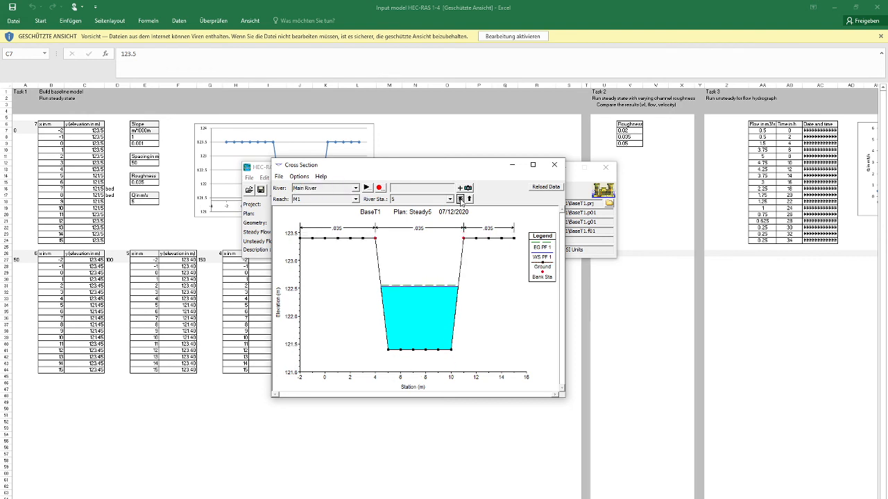
{"action": "left_click", "coordinate": [459, 199]}
{"action": "left_click", "coordinate": [460, 199]}
{"action": "left_click", "coordinate": [460, 199]}
{"action": "left_click", "coordinate": [460, 199]}
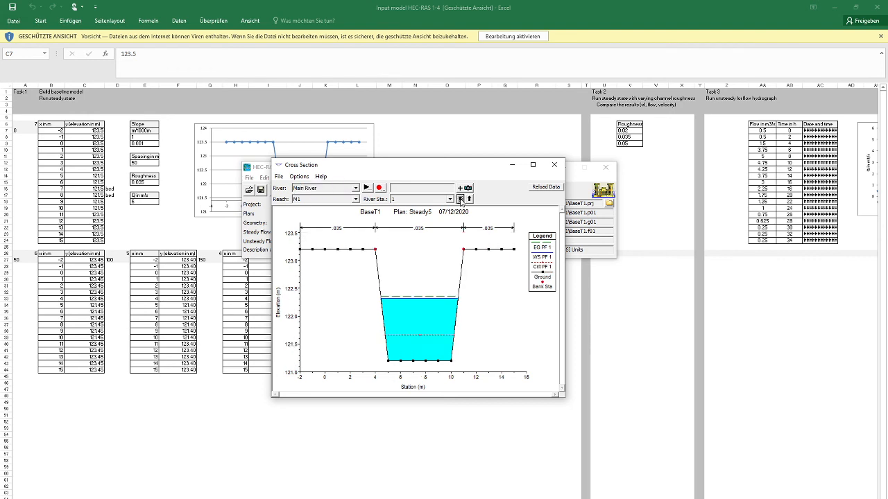
{"action": "left_click", "coordinate": [460, 199]}
{"action": "left_click", "coordinate": [460, 200]}
{"action": "left_click", "coordinate": [459, 199]}
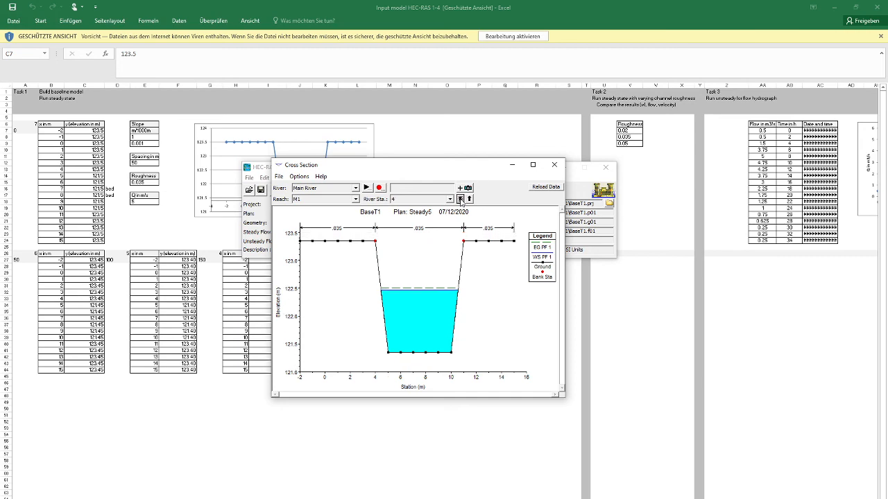
{"action": "left_click", "coordinate": [460, 199]}
{"action": "left_click", "coordinate": [459, 200]}
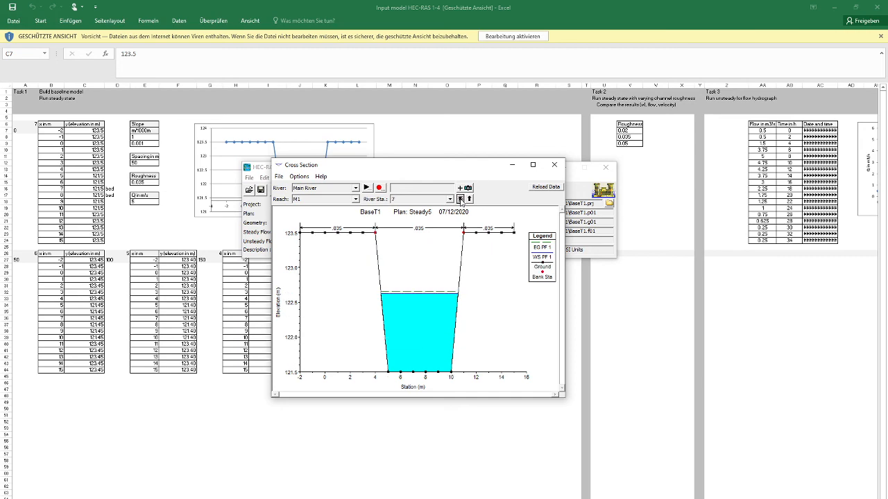
{"action": "left_click", "coordinate": [554, 164]}
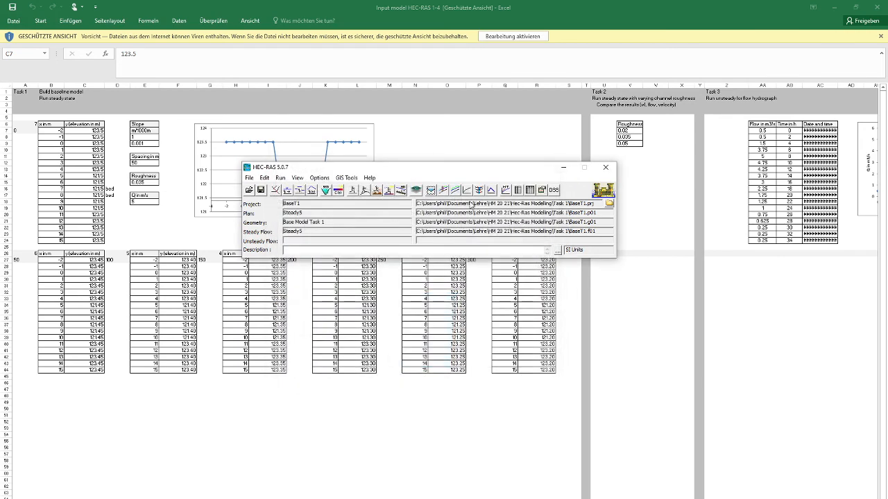
Examine the water surface profile plot and the X-Y-Z perspective plot for river stations 7 to 1, closing each plot
{"action": "left_click", "coordinate": [443, 192]}
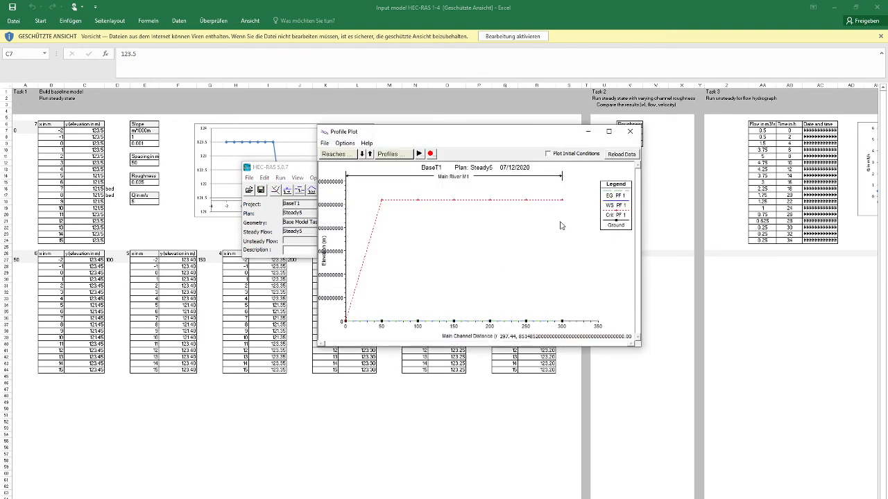
{"action": "left_click", "coordinate": [630, 131]}
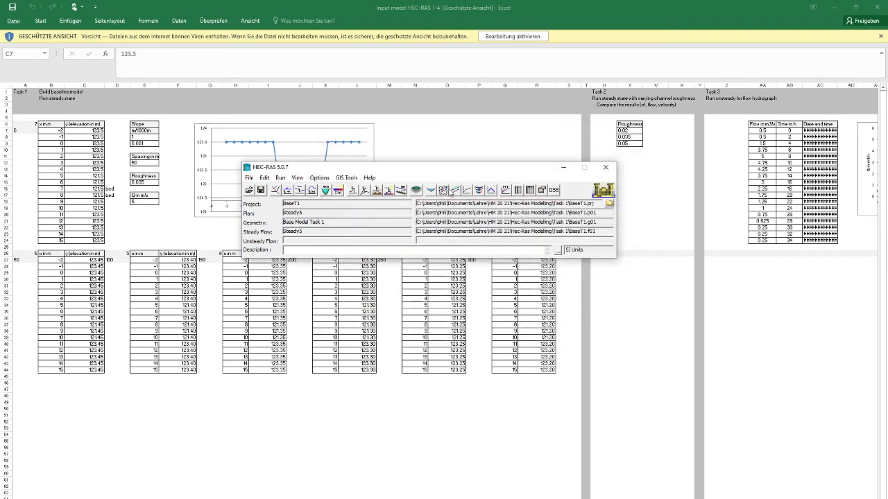
{"action": "left_click", "coordinate": [479, 191]}
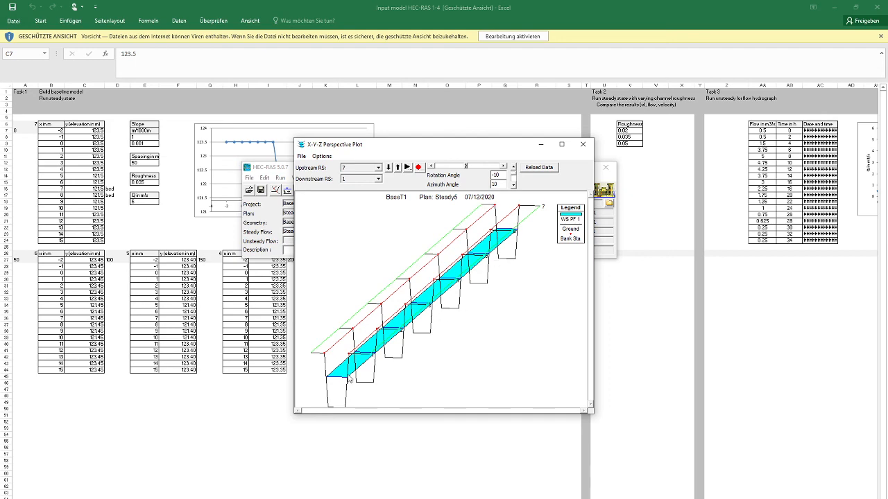
{"action": "left_click", "coordinate": [584, 145]}
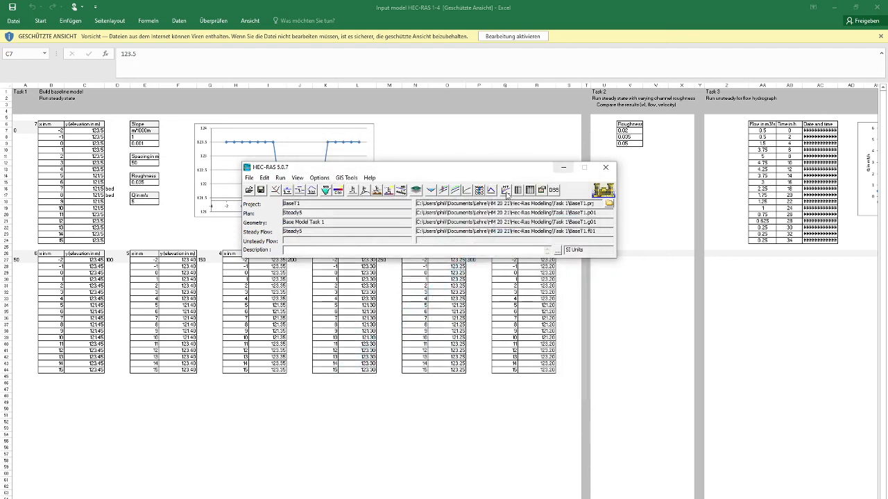
{"action": "key", "text": "alt+Tab"}
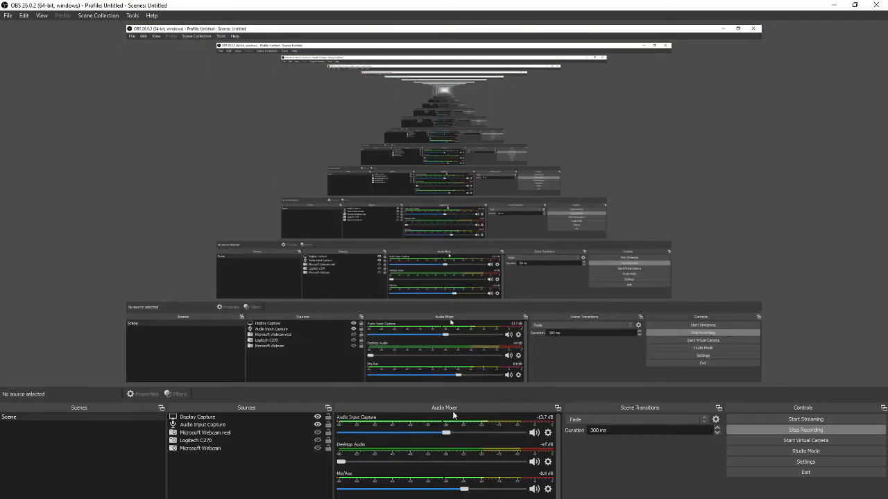